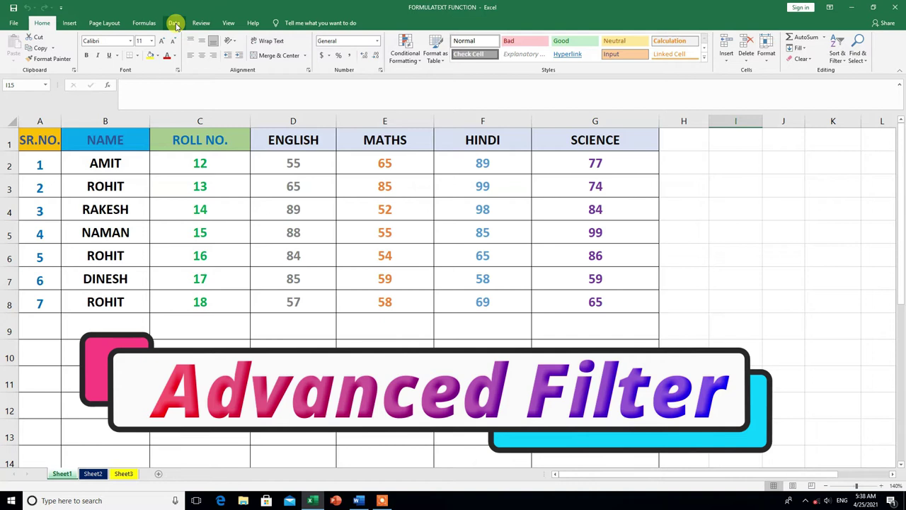
Step: Show the Data ribbon and move to cell A1 of the student marks table
left_click(175, 23)
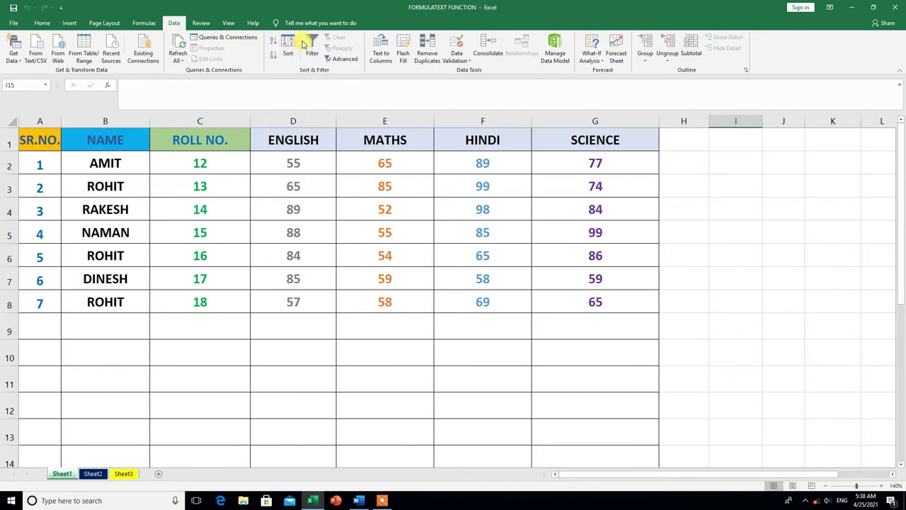
key("ctrl+Home")
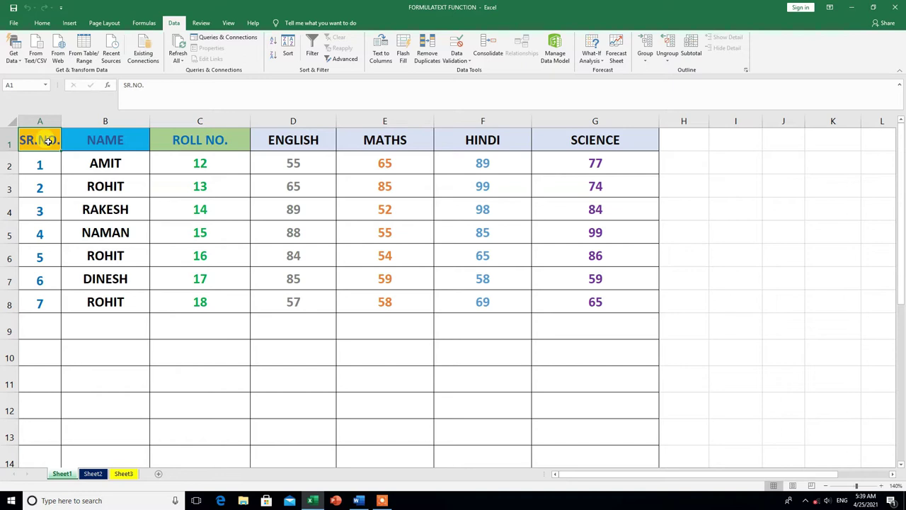
Step: Turn on header filters, show only SR.NO. 1 and 2, then clear that filter
left_click(314, 53)
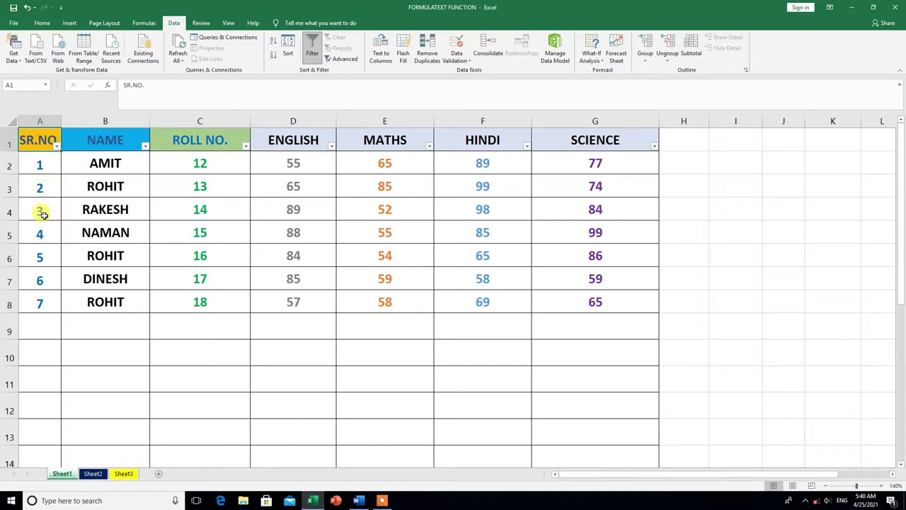
left_click(56, 147)
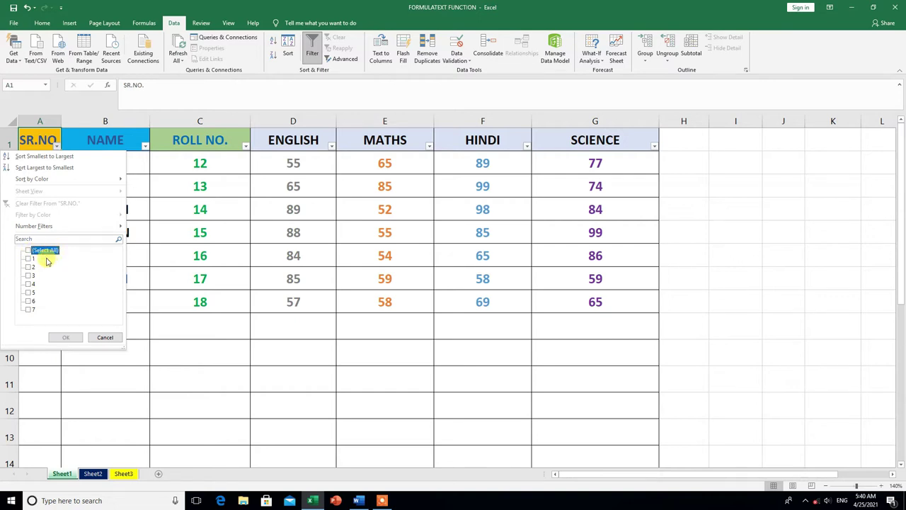
left_click(29, 260)
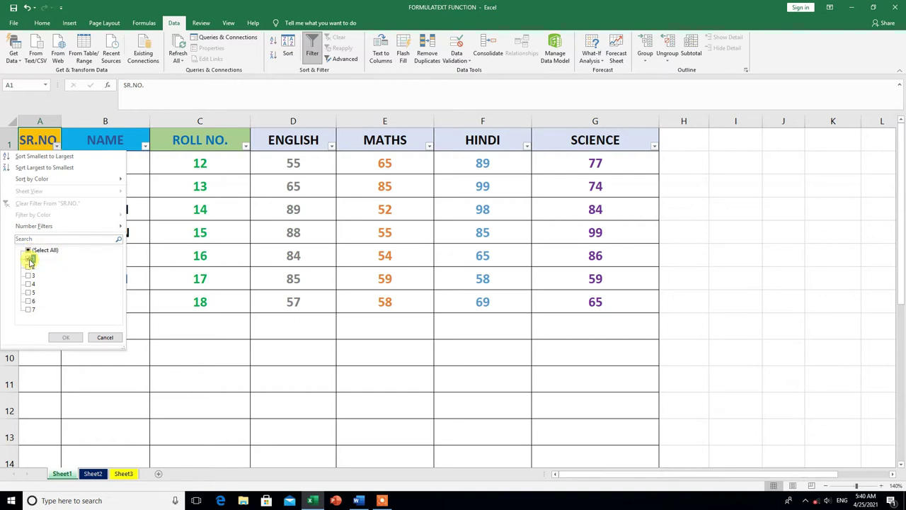
left_click(31, 268)
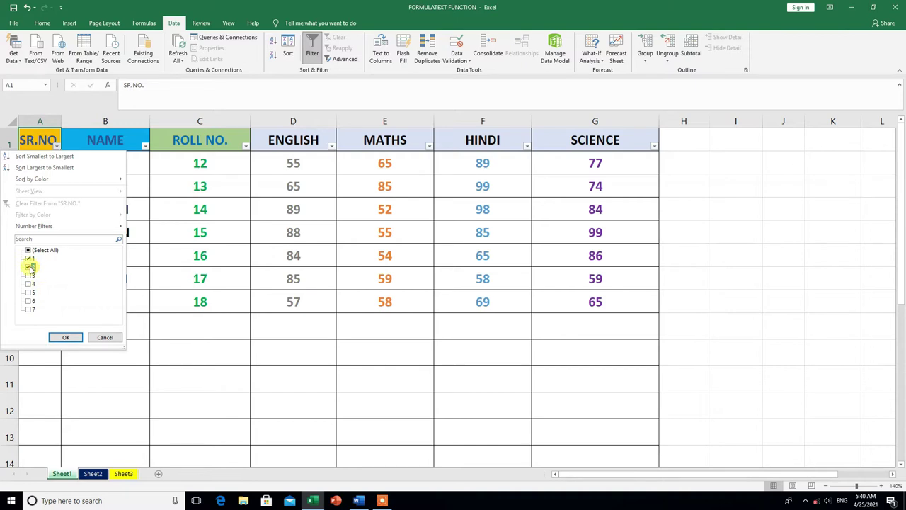
left_click(68, 339)
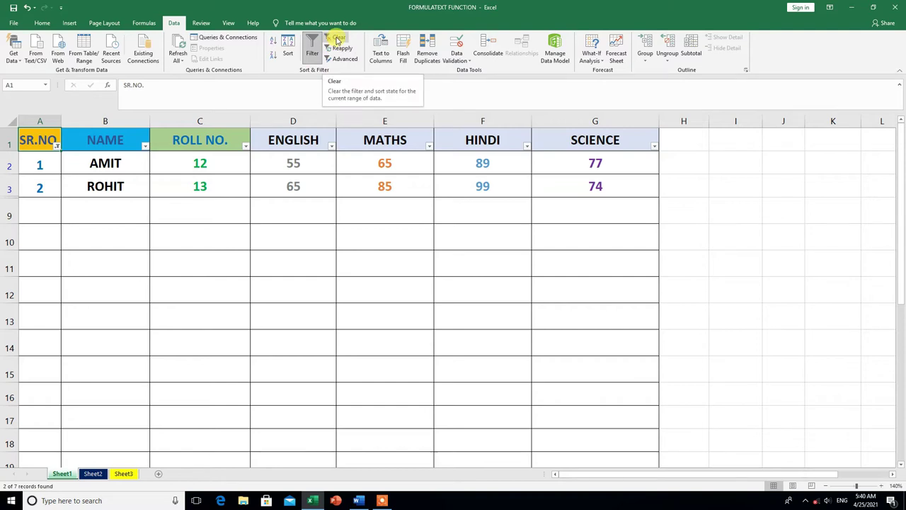
left_click(337, 40)
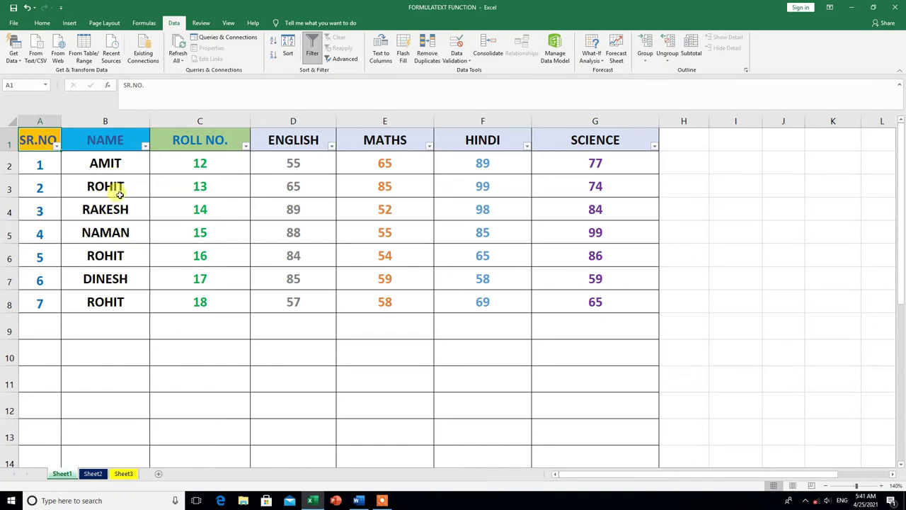
left_click(145, 148)
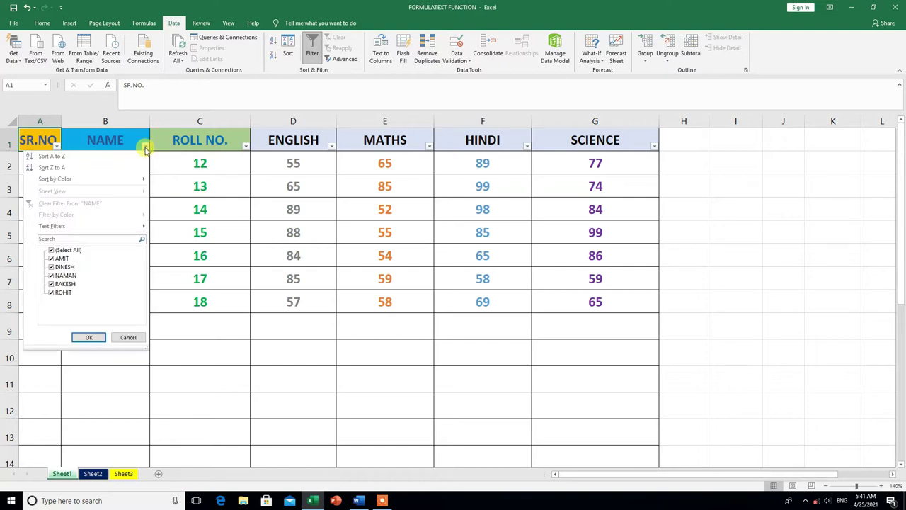
left_click(52, 252)
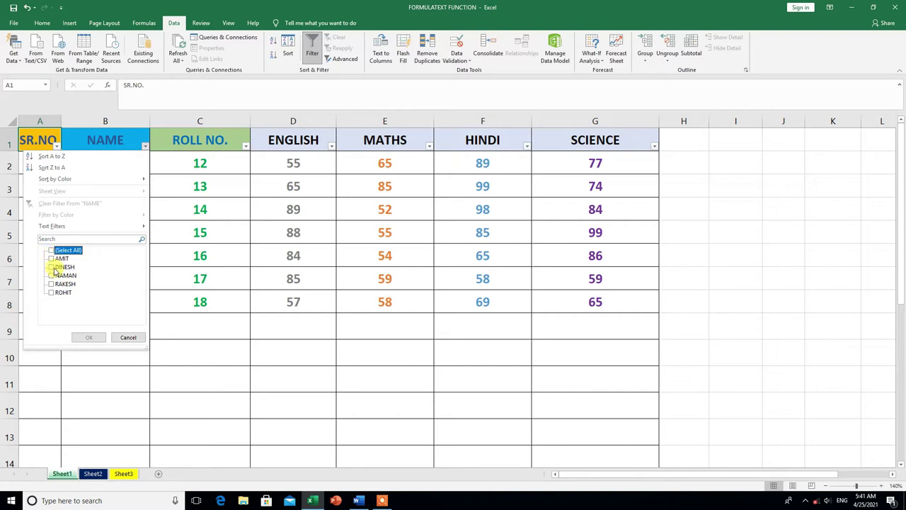
left_click(52, 268)
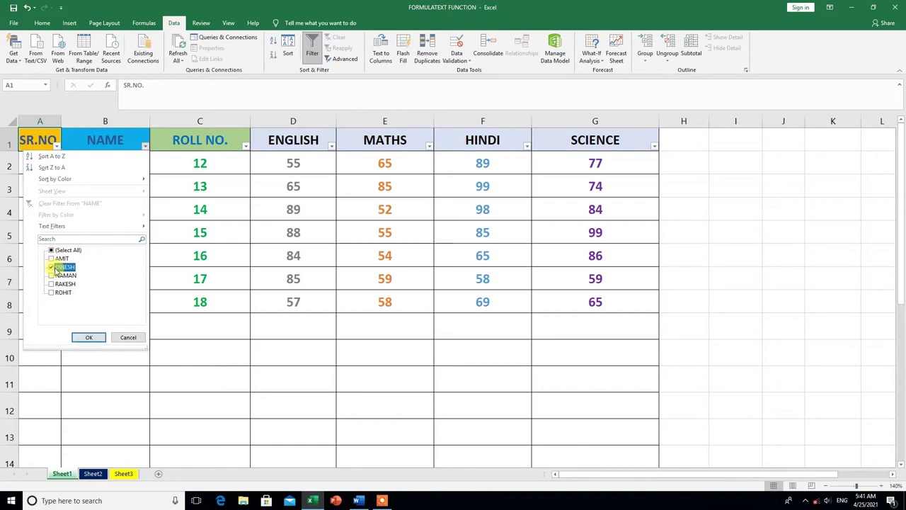
left_click(51, 284)
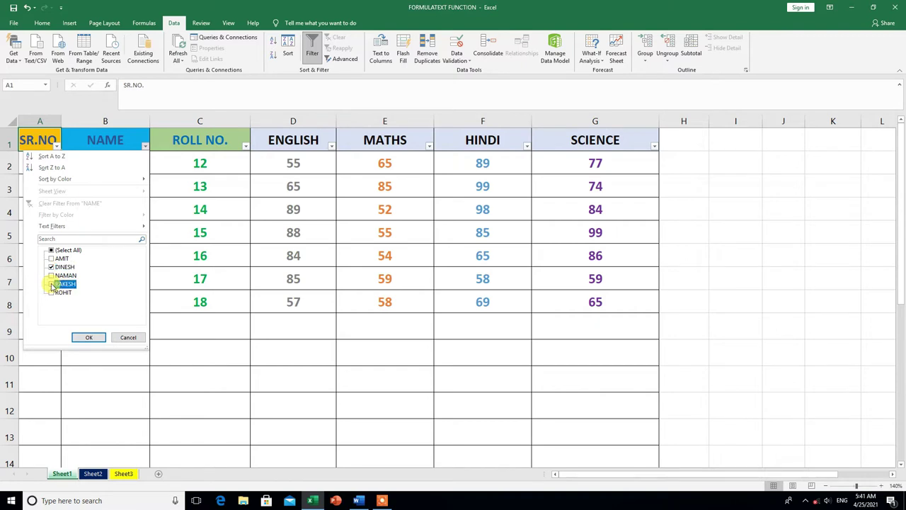
left_click(89, 338)
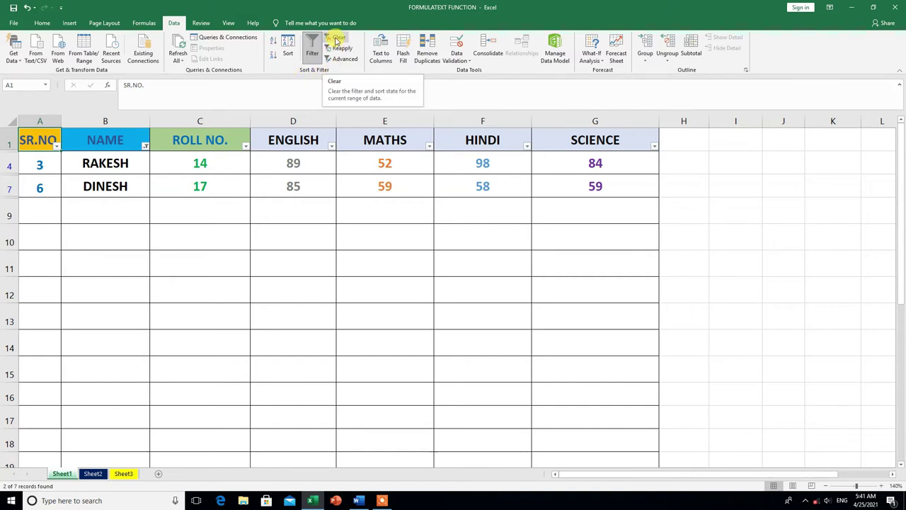
left_click(336, 41)
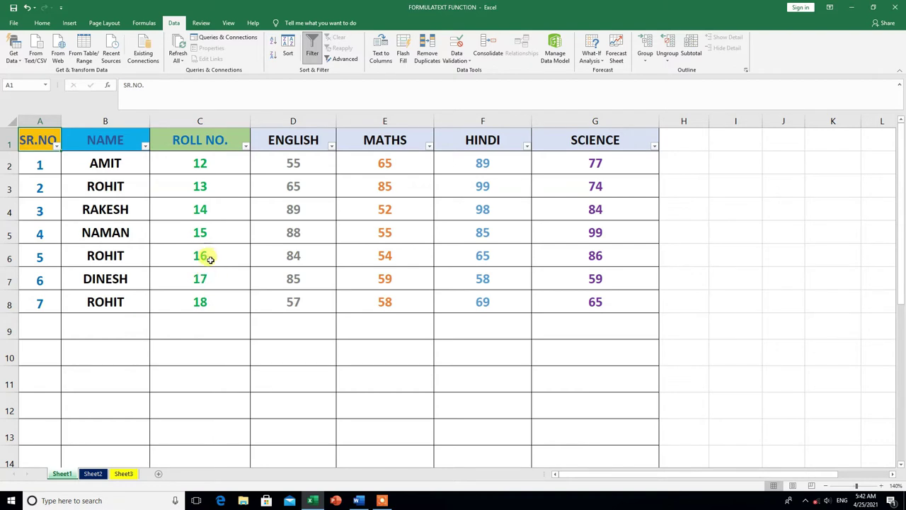
left_click(246, 146)
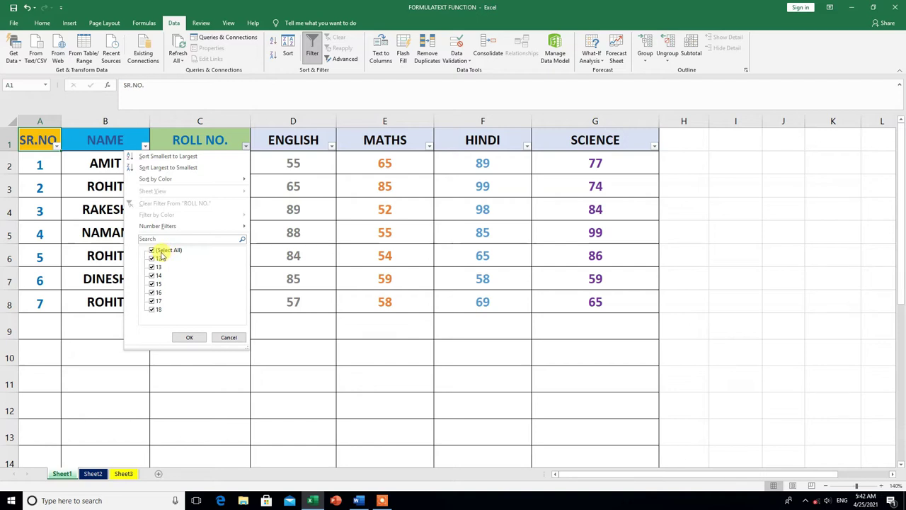
left_click(152, 252)
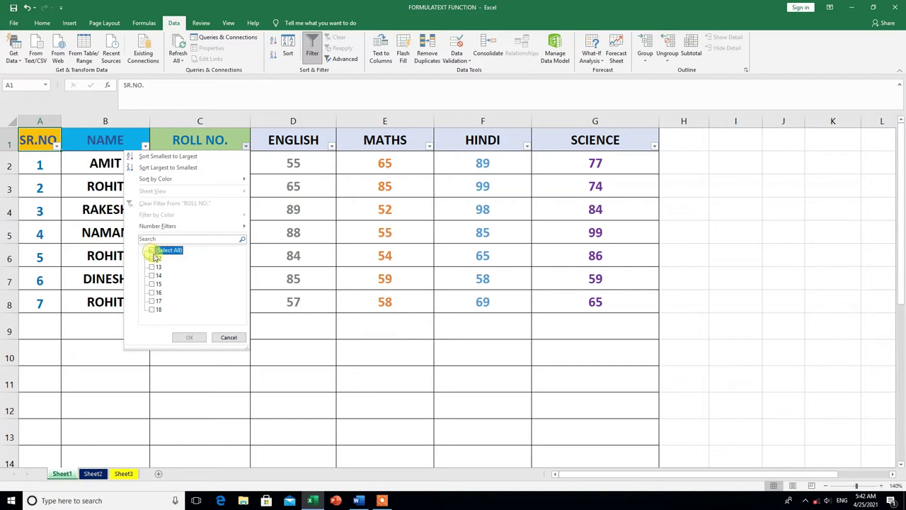
left_click(153, 293)
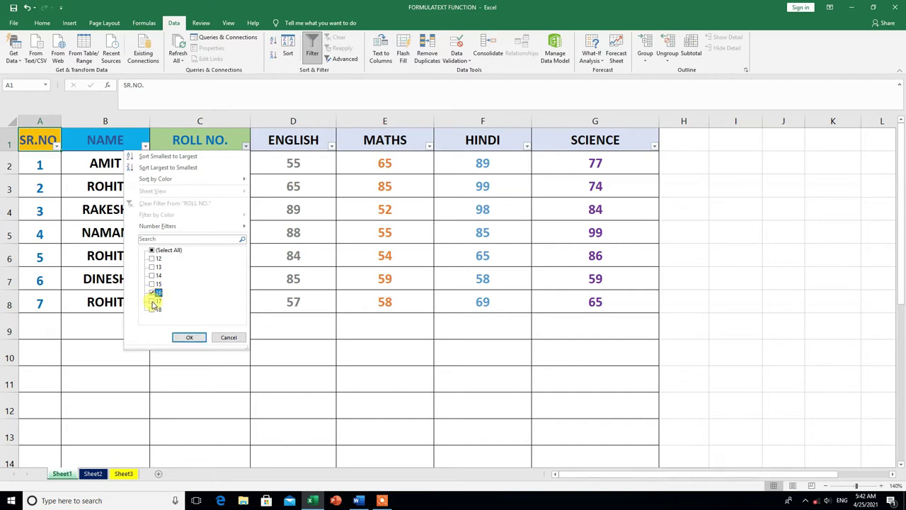
left_click(189, 339)
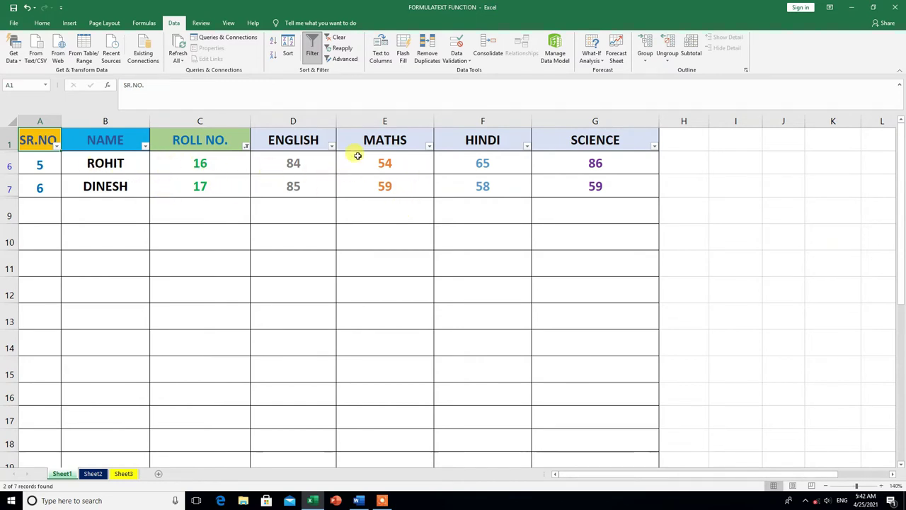
left_click(338, 37)
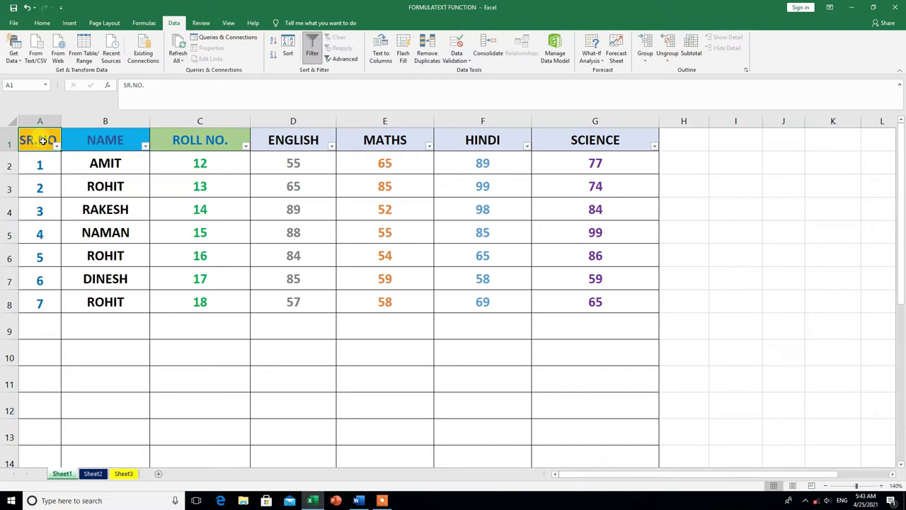
Step: Turn filtering off, copy header row A1:G1 into row 10, and type ROHIT in B11
left_click(314, 55)
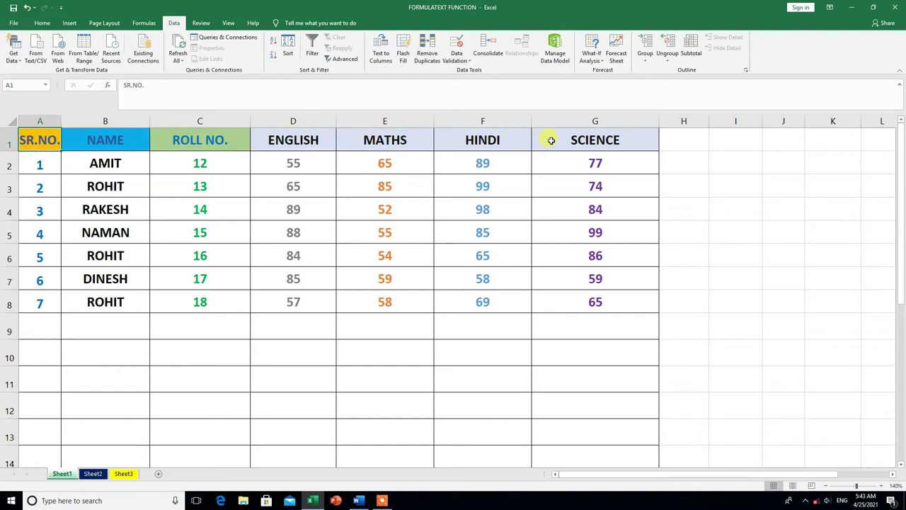
left_click(587, 140, "shift")
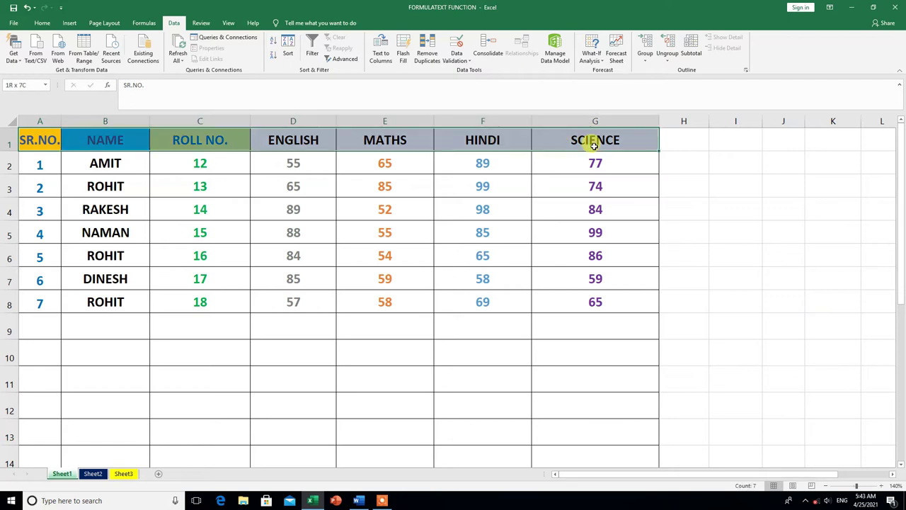
right_click(501, 141)
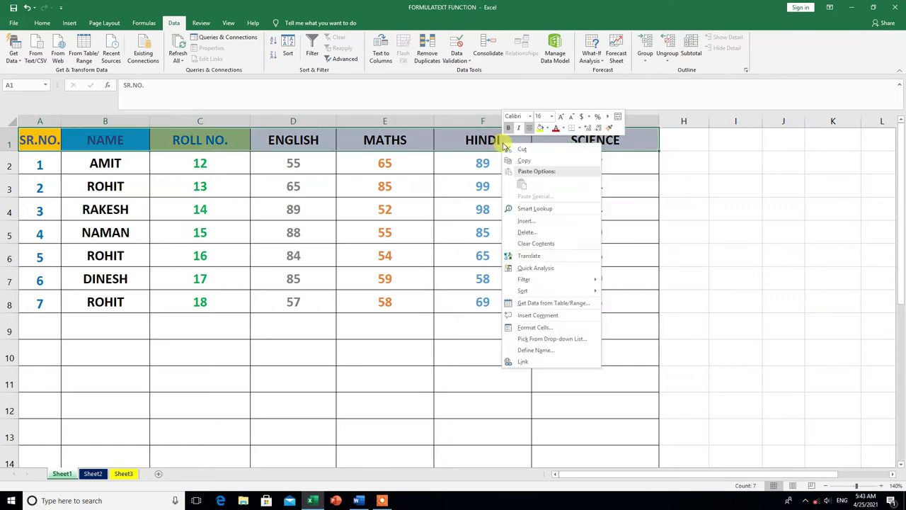
left_click(522, 160)
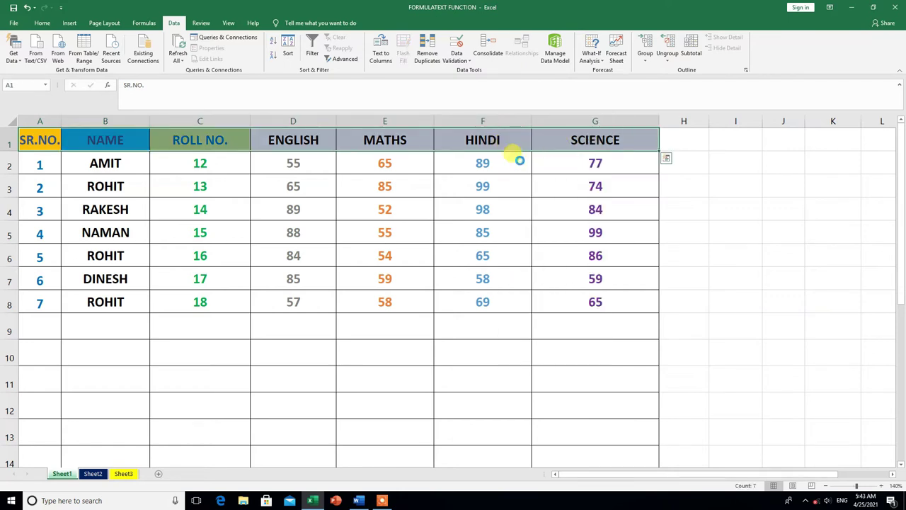
left_click(43, 347)
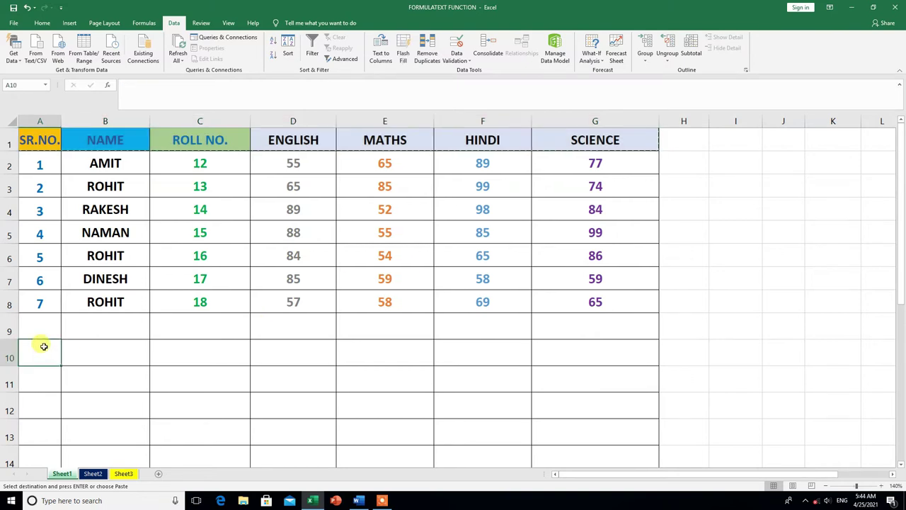
right_click(44, 347)
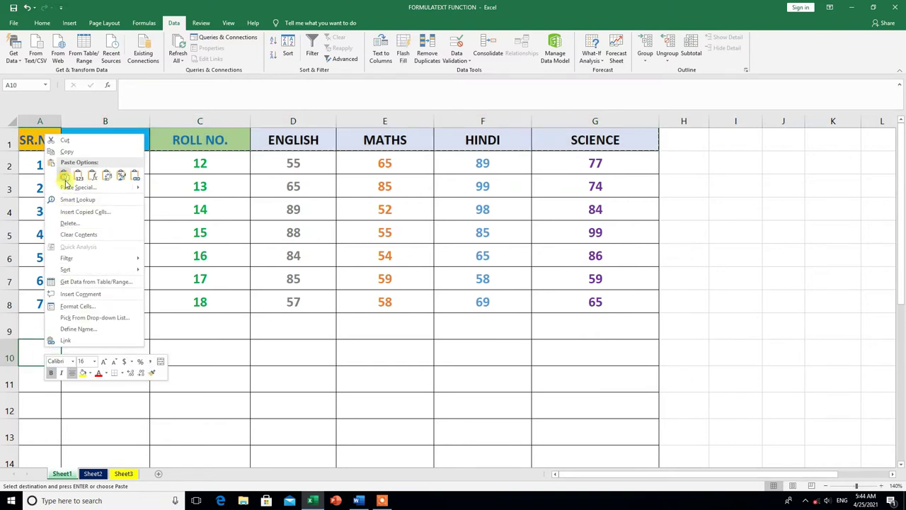
left_click(64, 176)
left_click(141, 380)
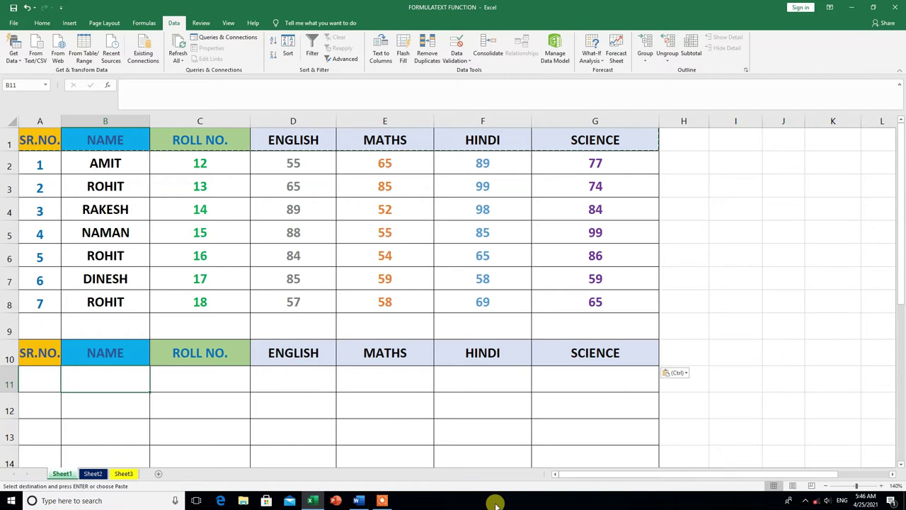
type("ROHIT")
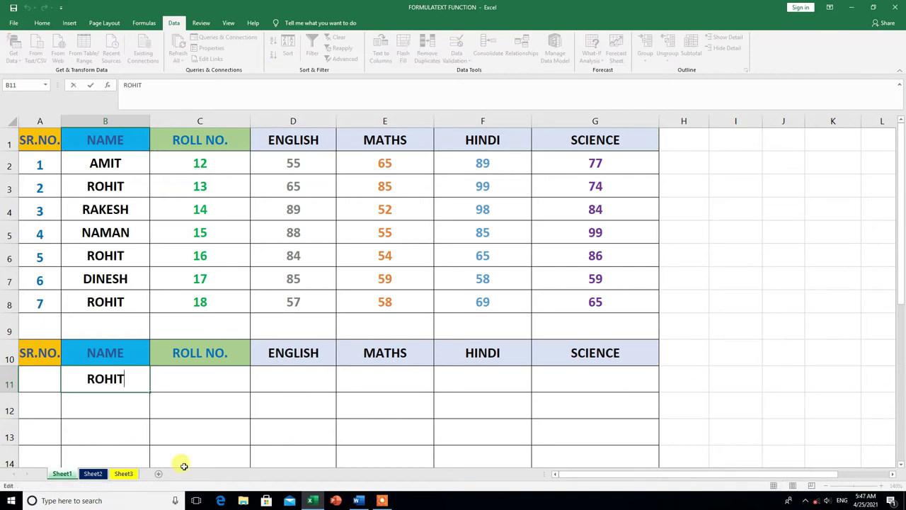
Step: Confirm ROHIT in cell B11 under the copied NAME heading
key("Return")
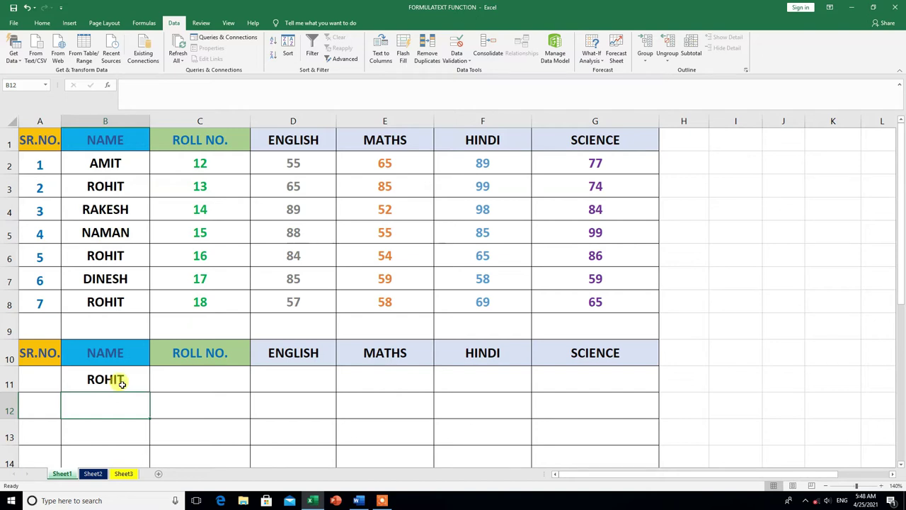
Step: Advanced-filter in place with list range A1:G8 and criteria range A10:G11, showing three ROHIT rows
left_click(345, 60)
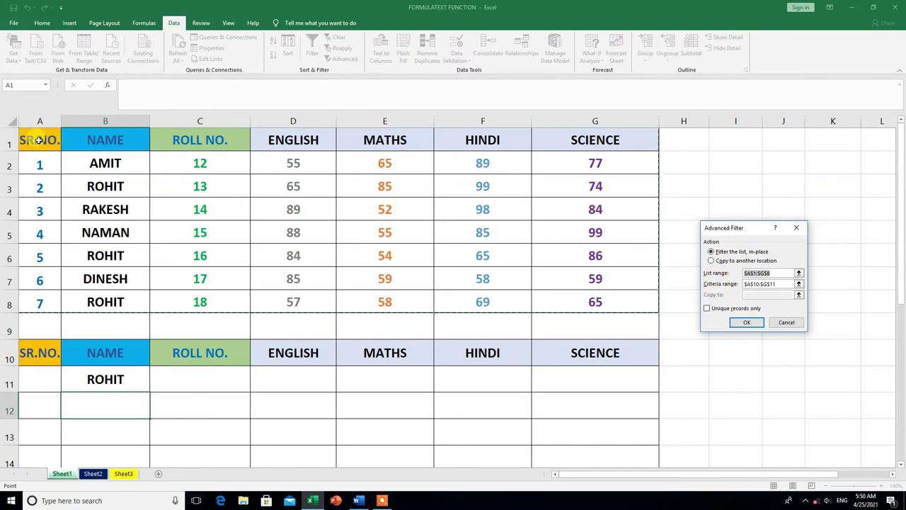
mouse_move(35, 140)
left_mouse_down()
mouse_move(440, 296)
mouse_move(538, 302)
left_mouse_up()
left_click_drag(593, 306, 593, 306)
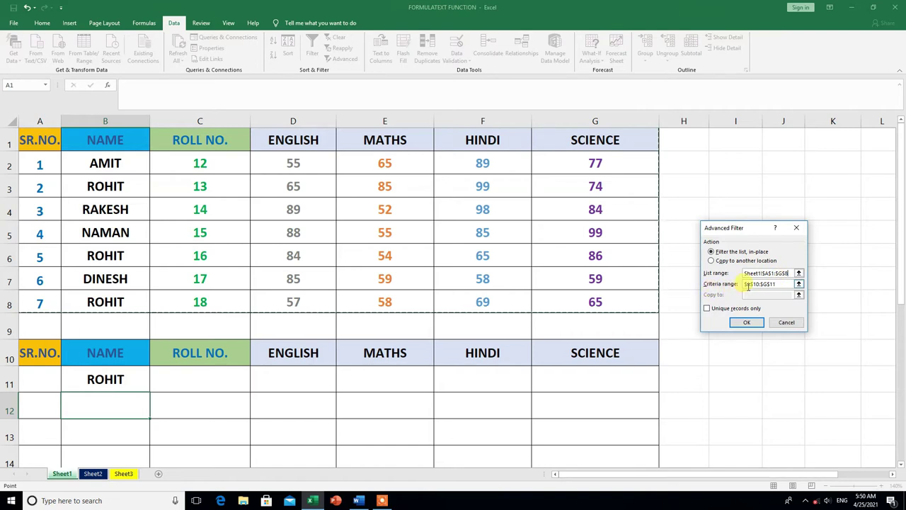
left_click(771, 285)
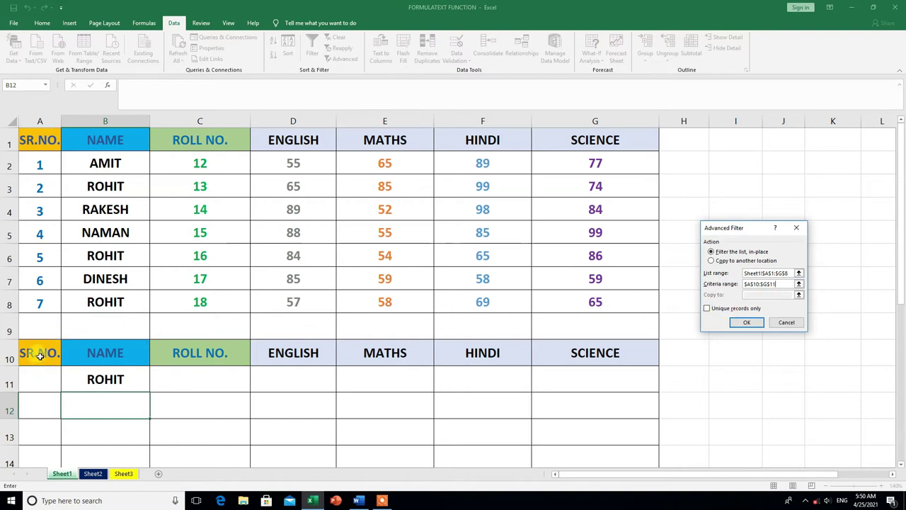
left_click_drag(32, 347, 283, 379)
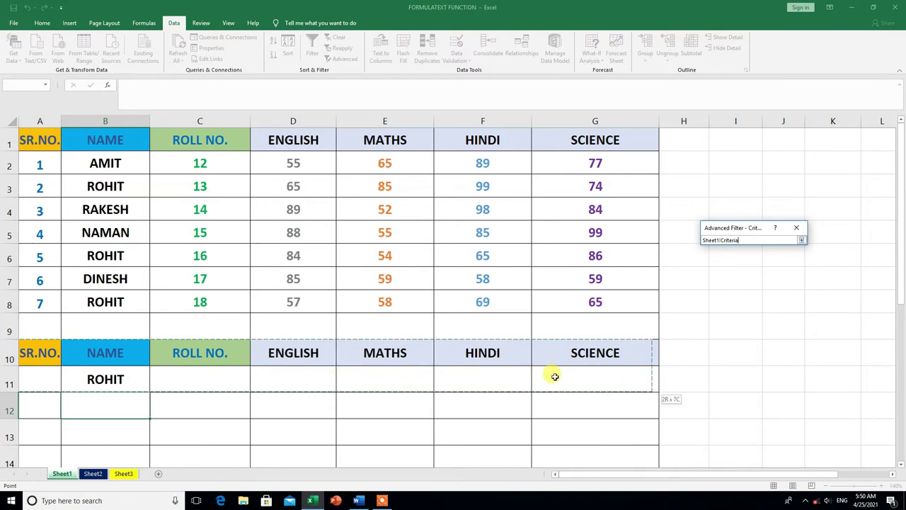
left_click_drag(283, 379, 570, 376)
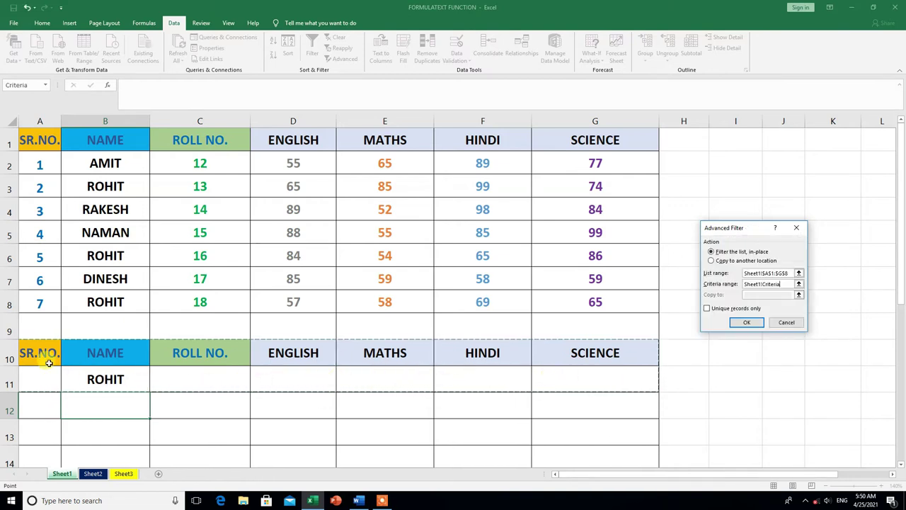
left_click(749, 323)
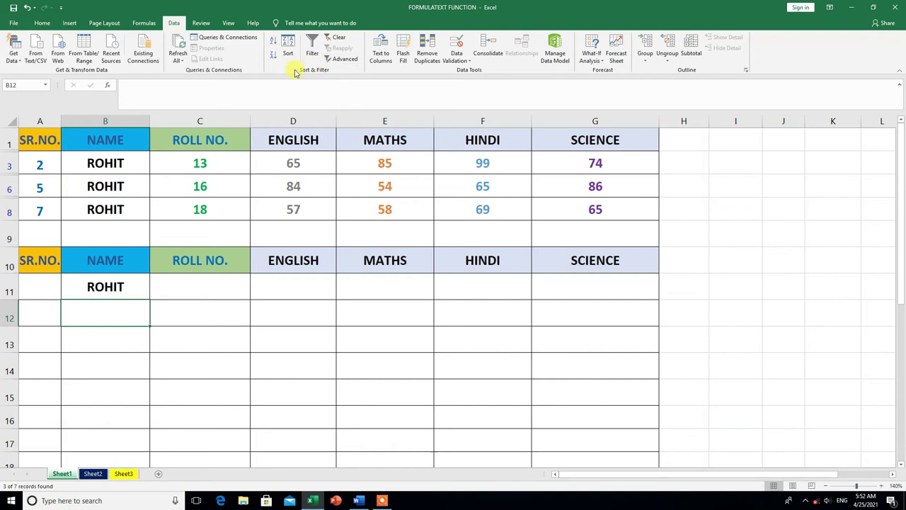
Step: Clear the advanced filter so all seven students are listed again
left_click(340, 41)
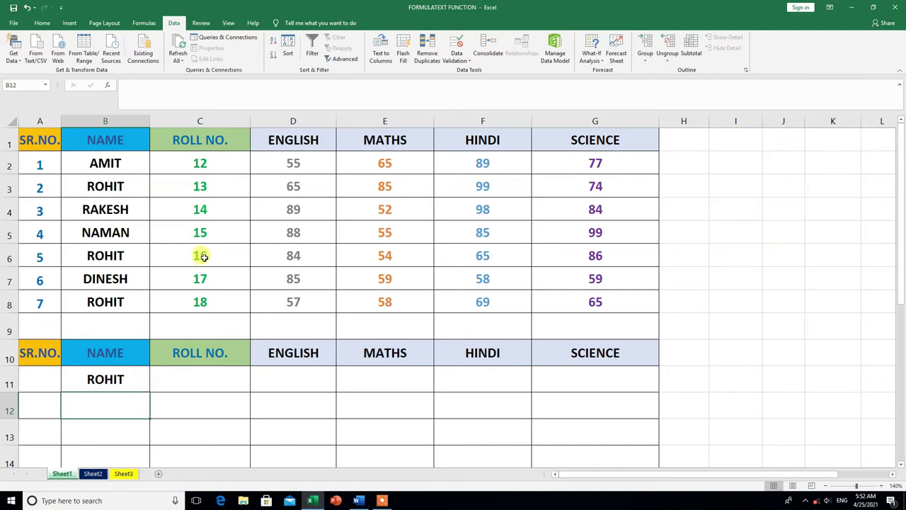
Step: Enter roll number 16 in C11 beside ROHIT and bring up Advanced Filter
left_click(200, 377)
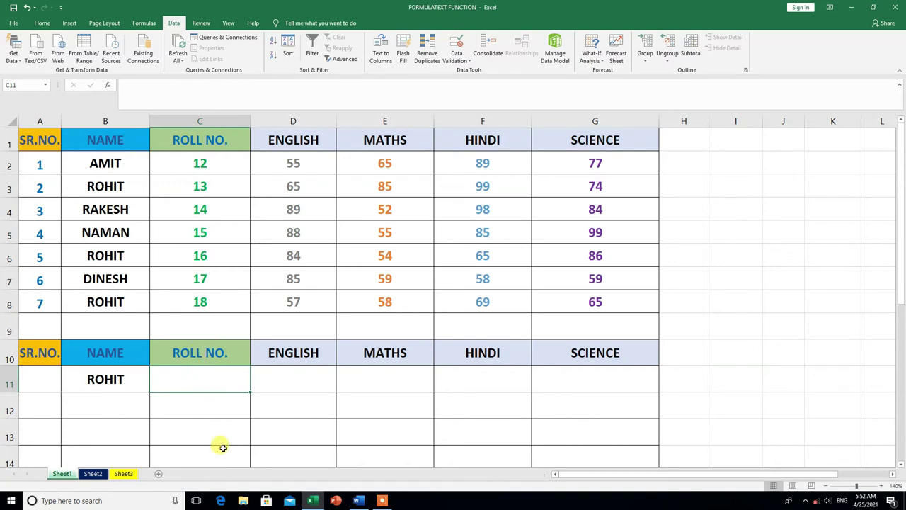
type("16")
left_click(293, 432)
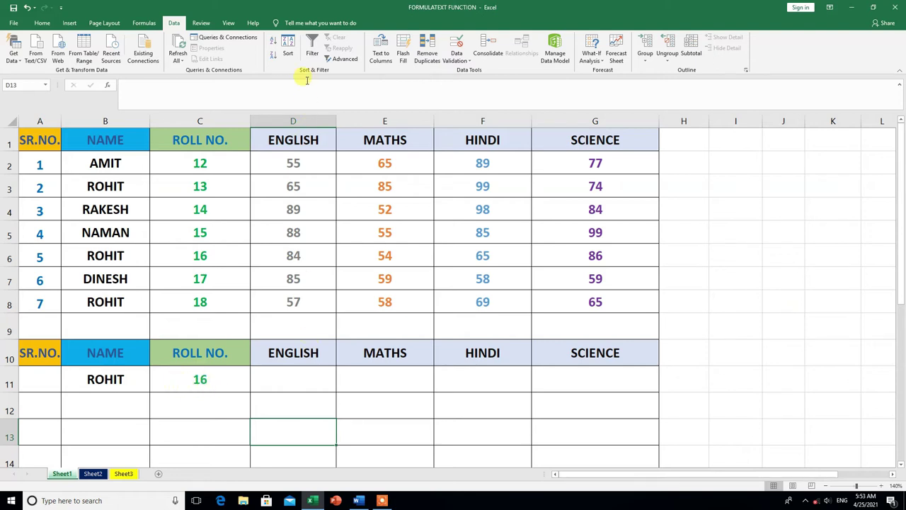
left_click(345, 59)
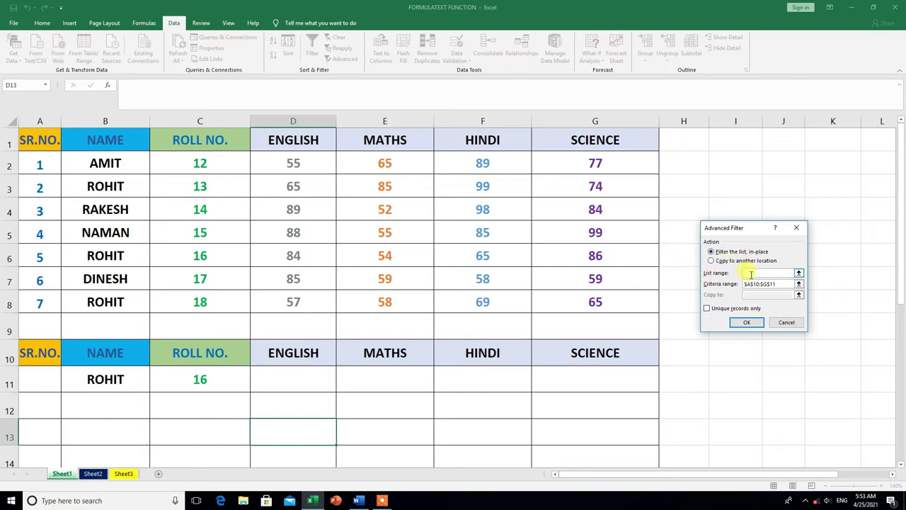
Step: Filter with list range A1:G8 and criteria A10:G11, leaving only ROHIT roll 16
left_click_drag(31, 141, 298, 294)
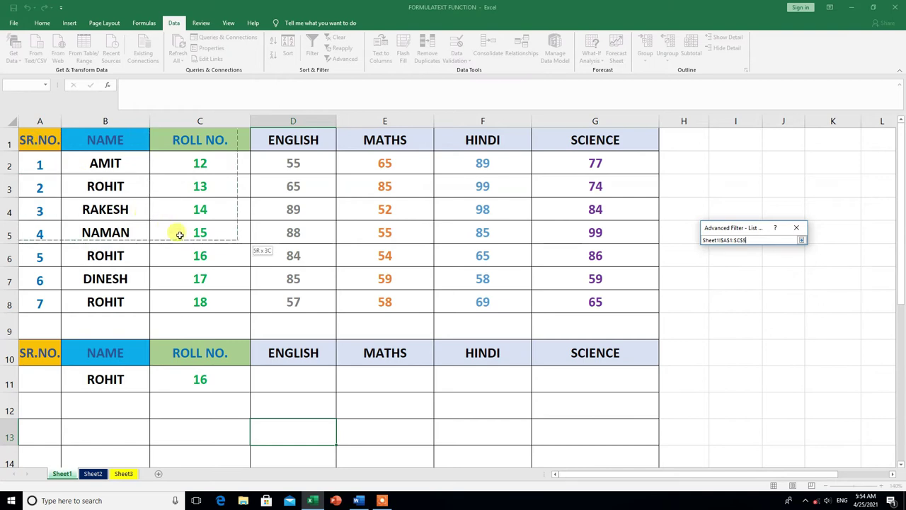
left_click_drag(299, 295, 601, 297)
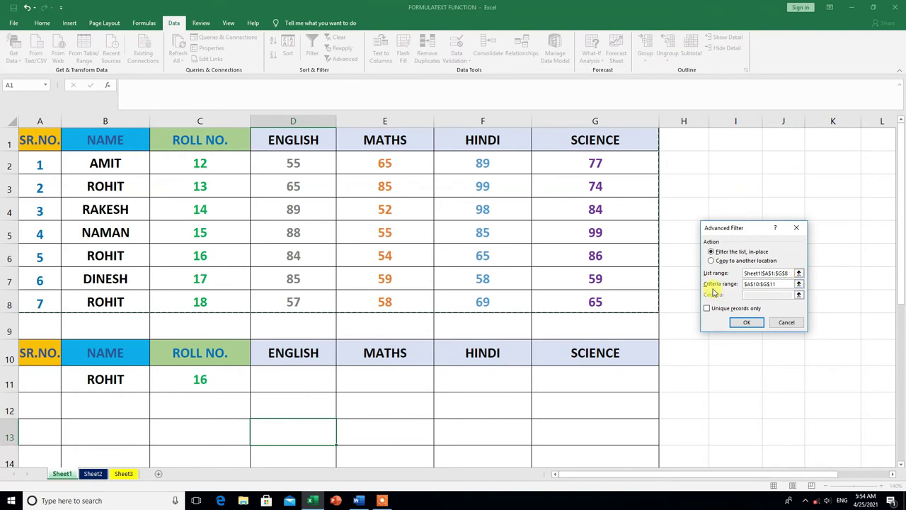
left_click(779, 285)
left_click_drag(50, 361, 591, 376)
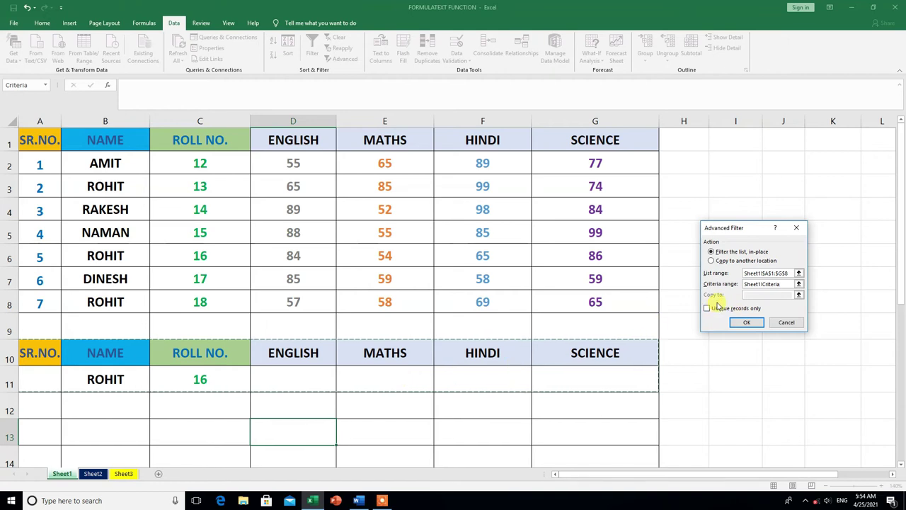
left_click(748, 325)
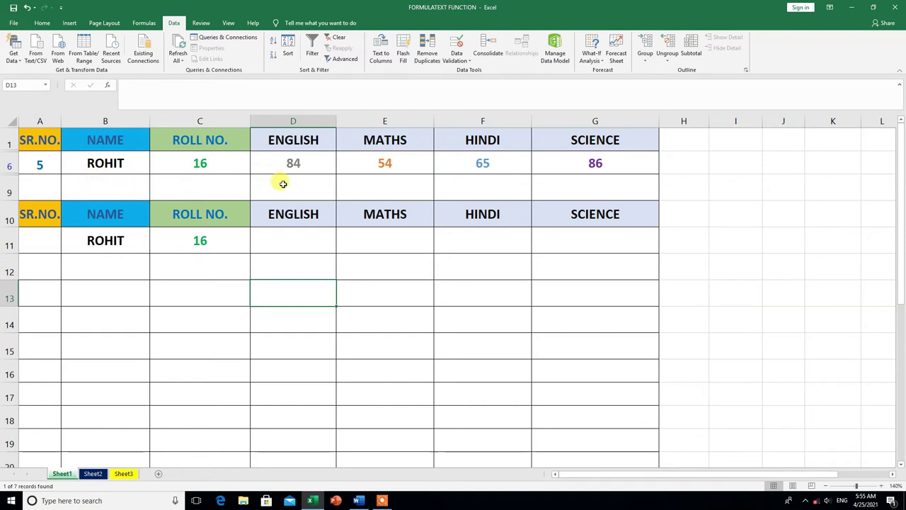
Step: Clear the filter and delete the ROHIT and 16 criteria from B11:C11
left_click(337, 39)
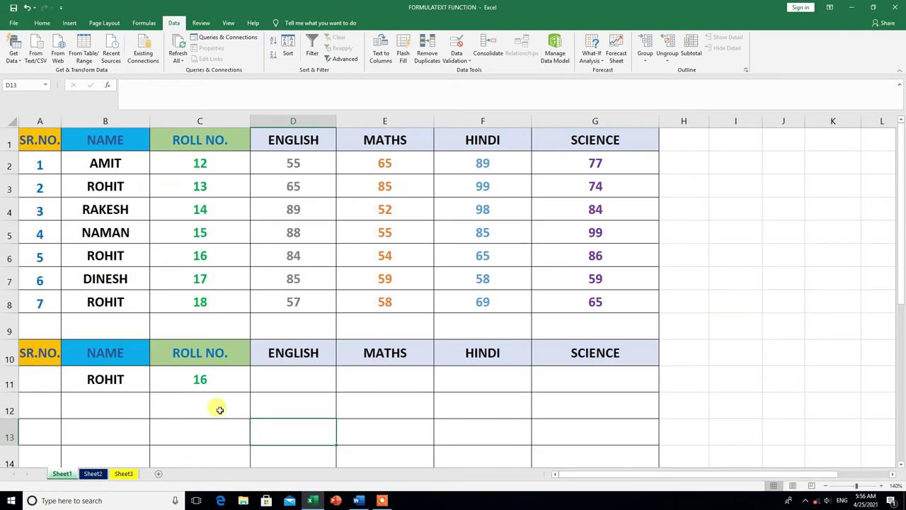
left_click(187, 382)
left_click_drag(85, 381, 184, 385)
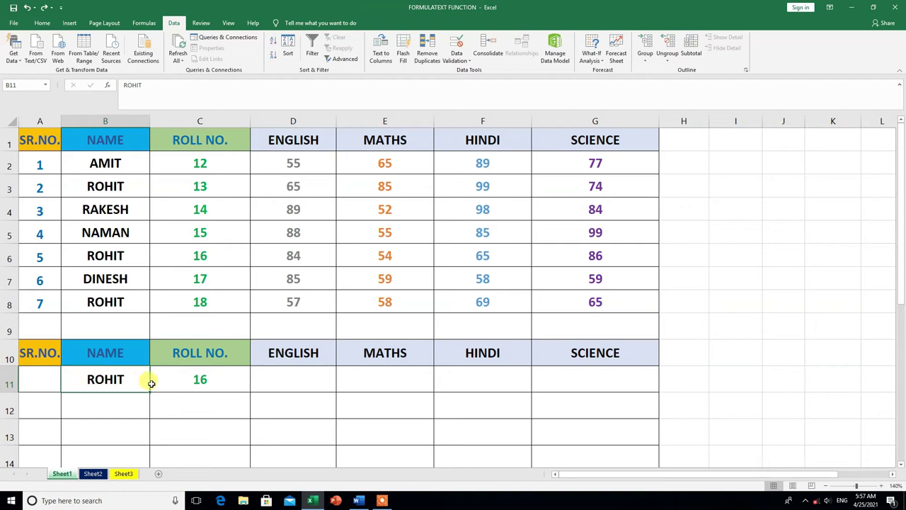
key("Delete")
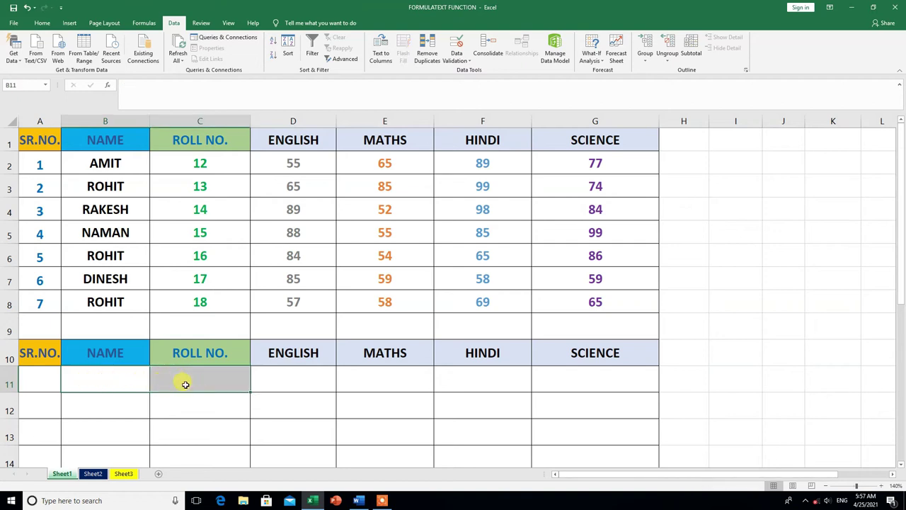
left_click(212, 400)
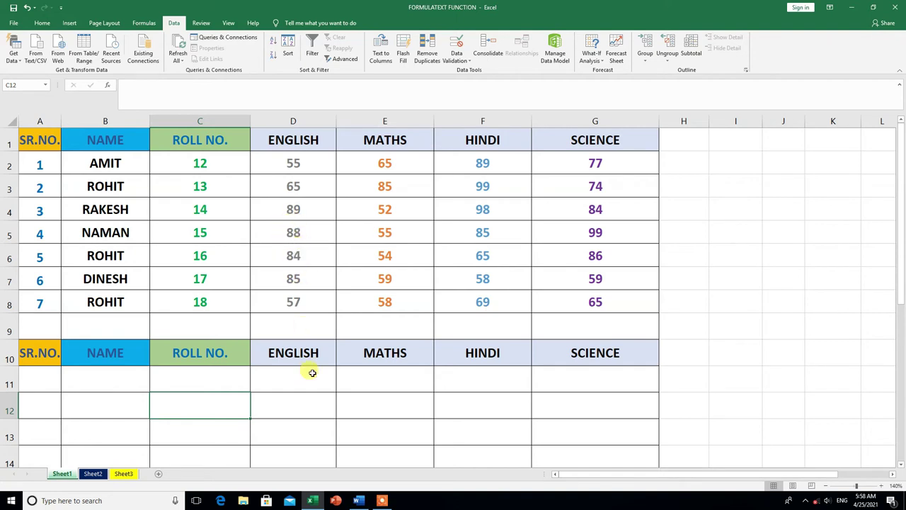
Step: Enter >80 in cell D11 under the copied ENGLISH heading
left_click(274, 382)
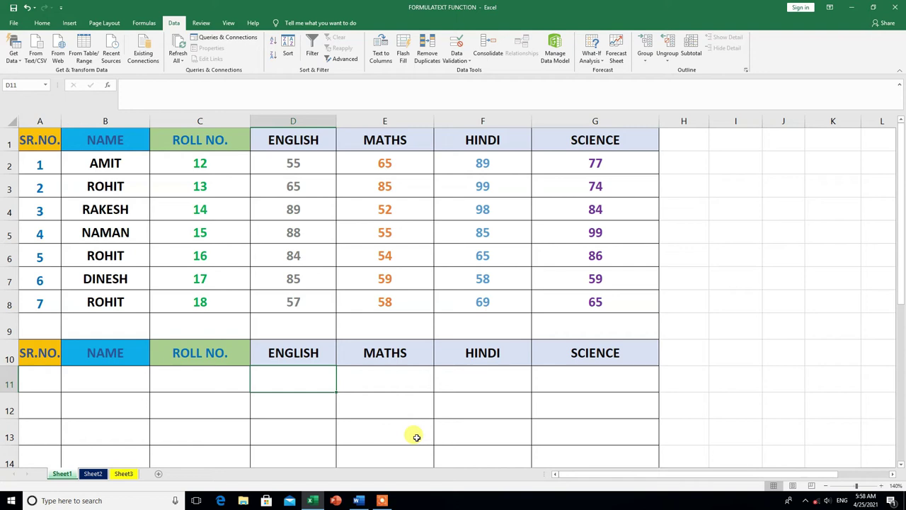
type(">80")
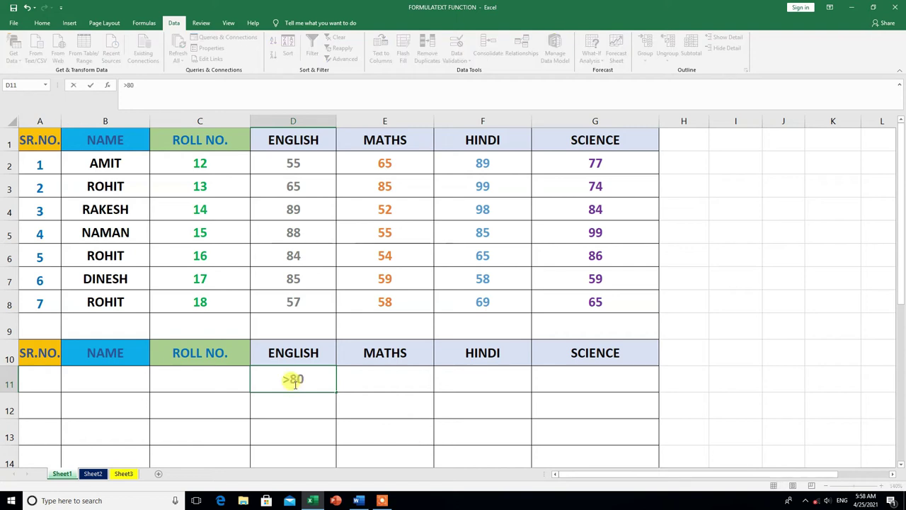
key("Return")
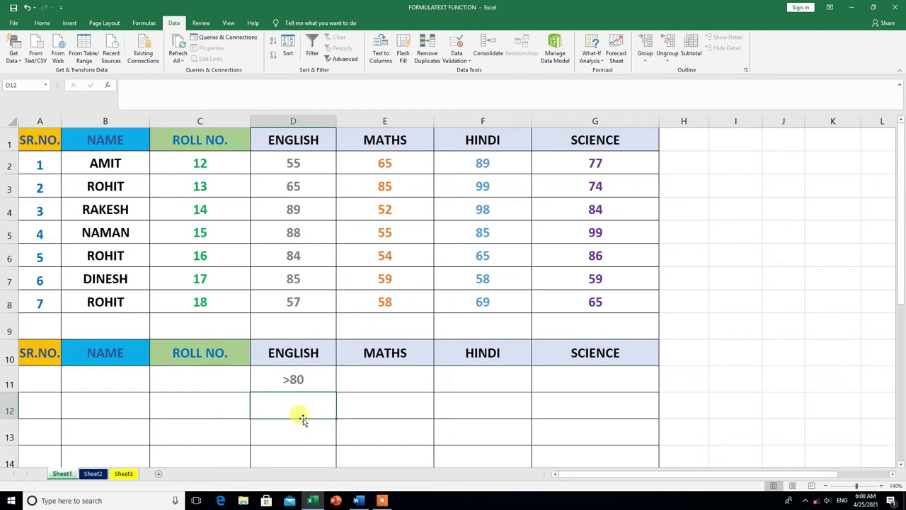
Step: Run an ENGLISH >80 advanced filter on the marks table, then clear it to show all seven students
left_click(350, 61)
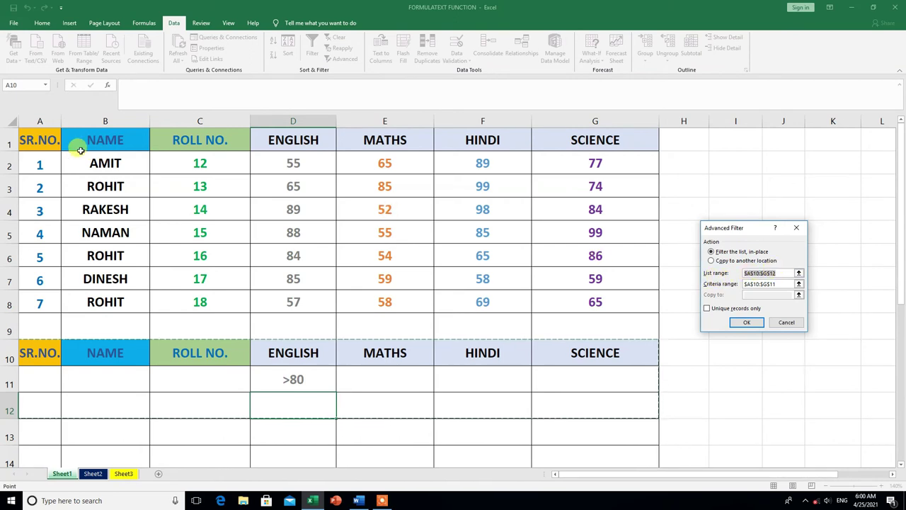
mouse_move(35, 139)
left_mouse_down()
mouse_move(114, 205)
mouse_move(296, 284)
mouse_move(593, 297)
left_mouse_up()
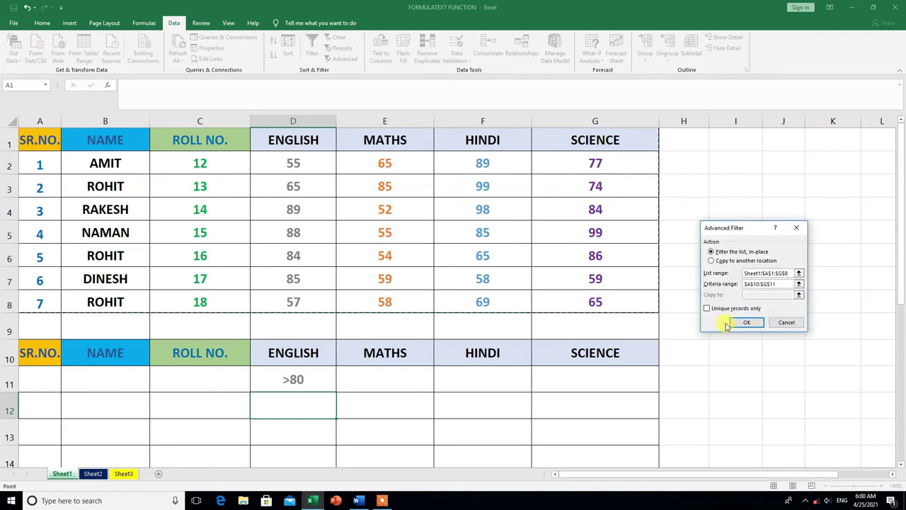
left_click(775, 284)
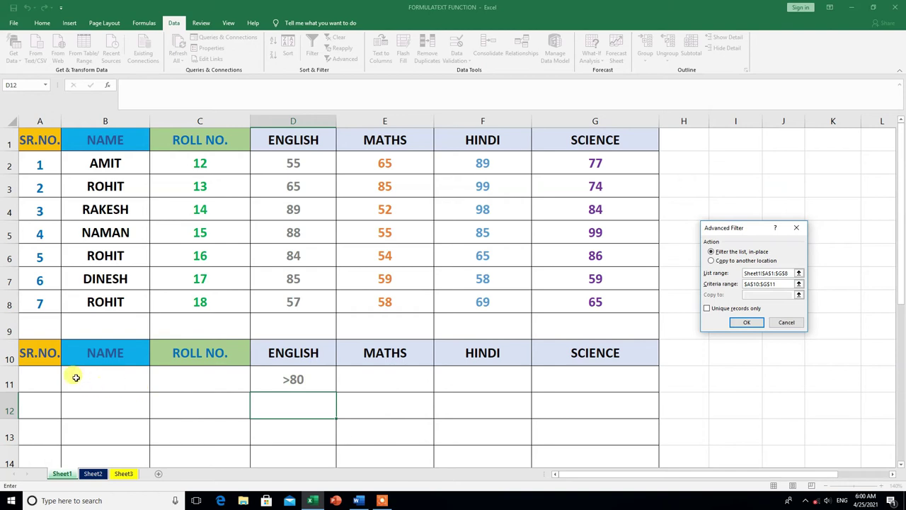
mouse_move(32, 352)
left_mouse_down()
mouse_move(62, 378)
mouse_move(575, 380)
left_mouse_up()
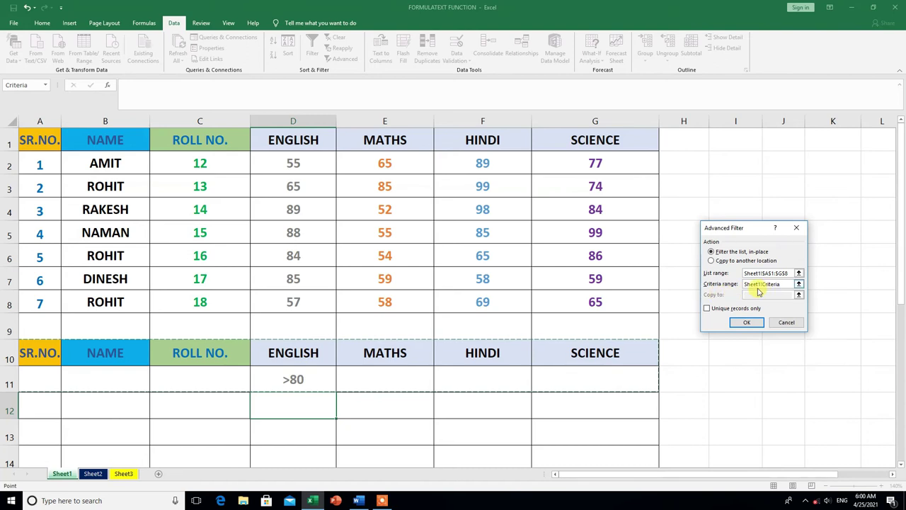
left_click(747, 322)
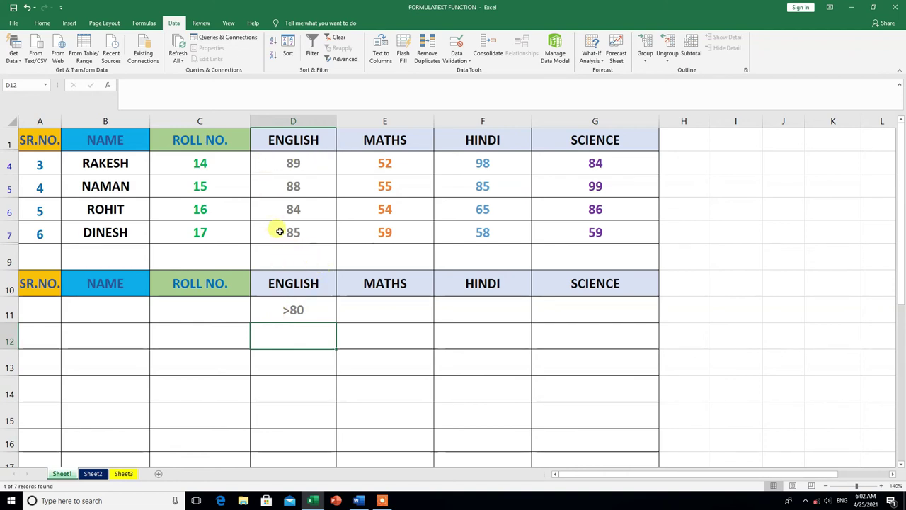
left_click(339, 38)
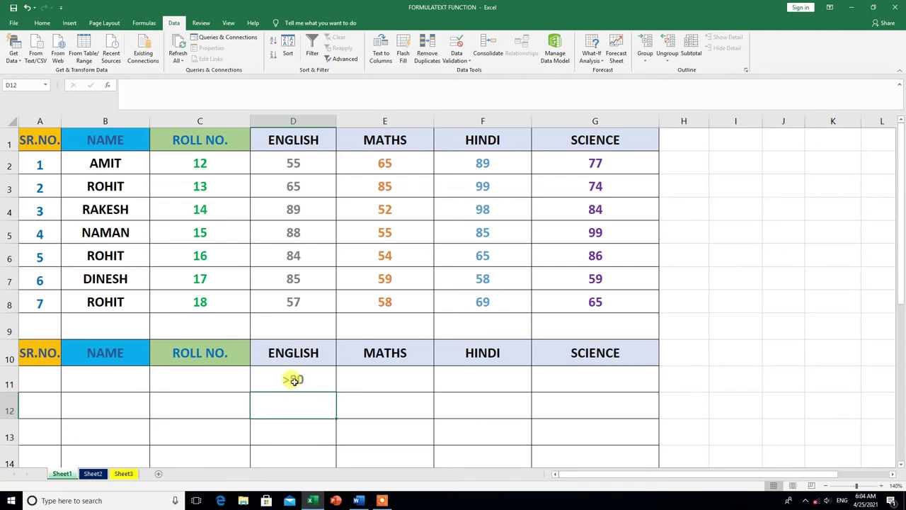
Step: Swap the English >80 criterion for <60 under MATHS in cell E11
left_click(294, 380)
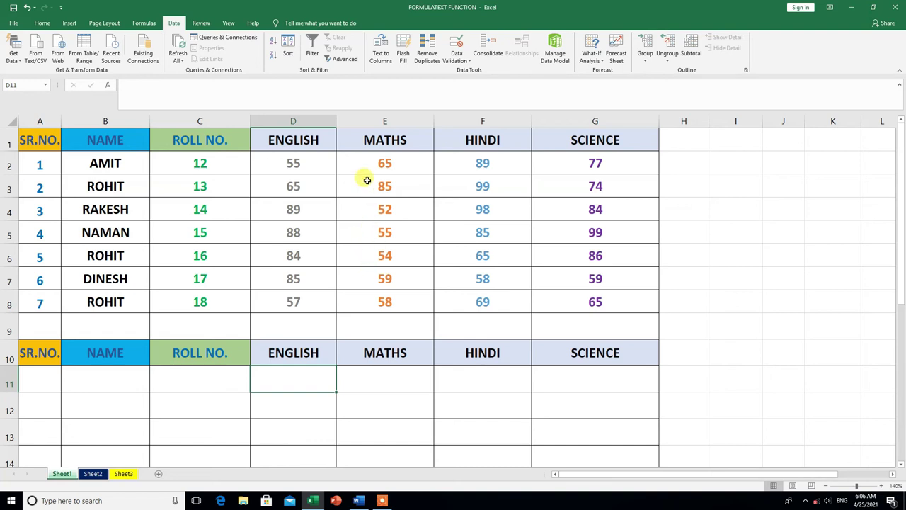
left_click(368, 381)
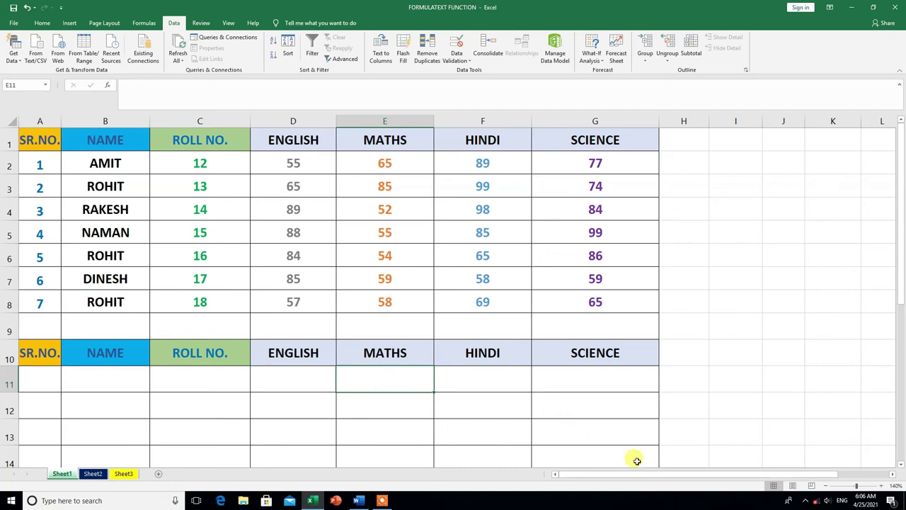
type("<")
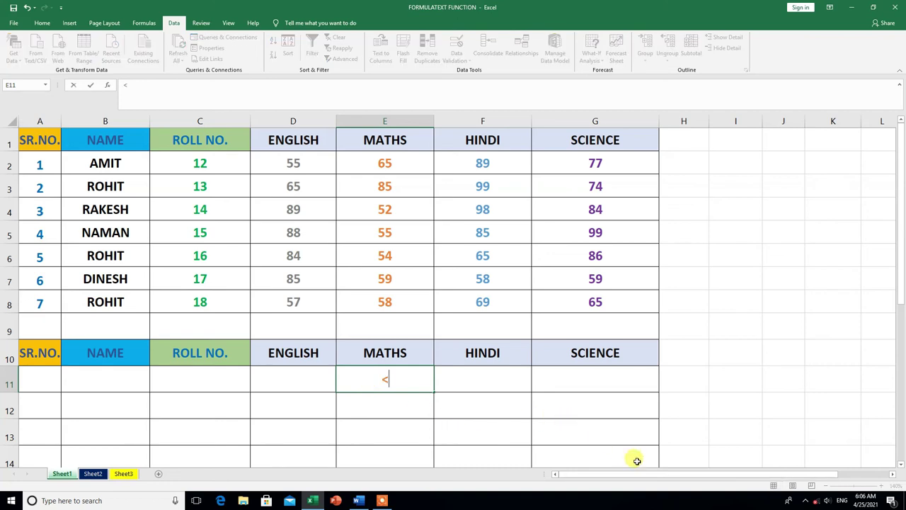
type("60")
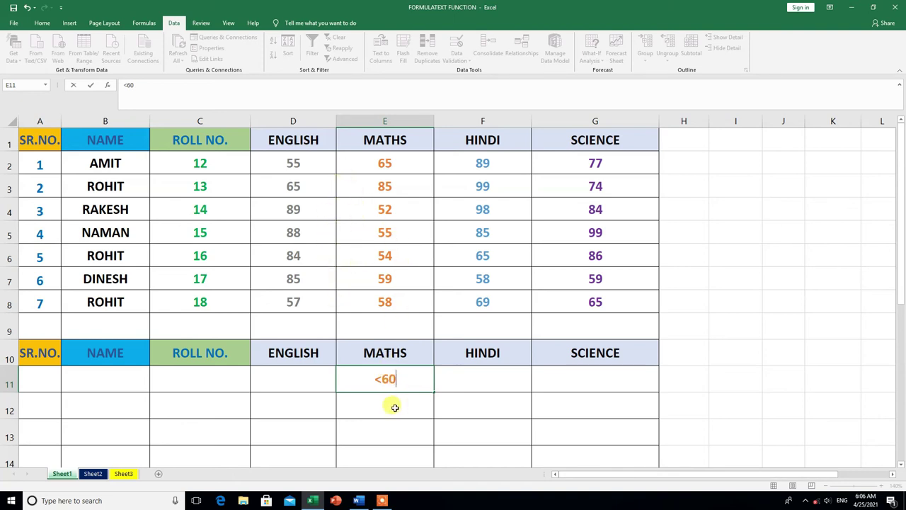
key("Return")
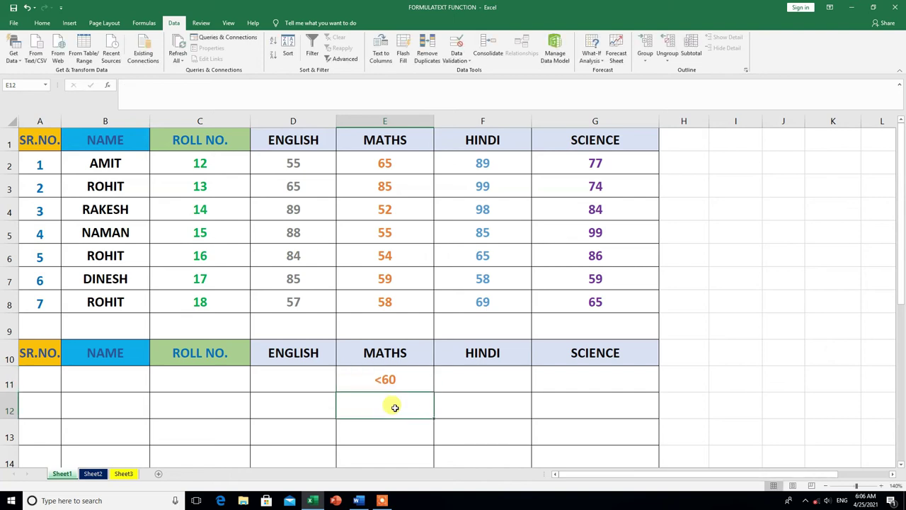
left_click(345, 61)
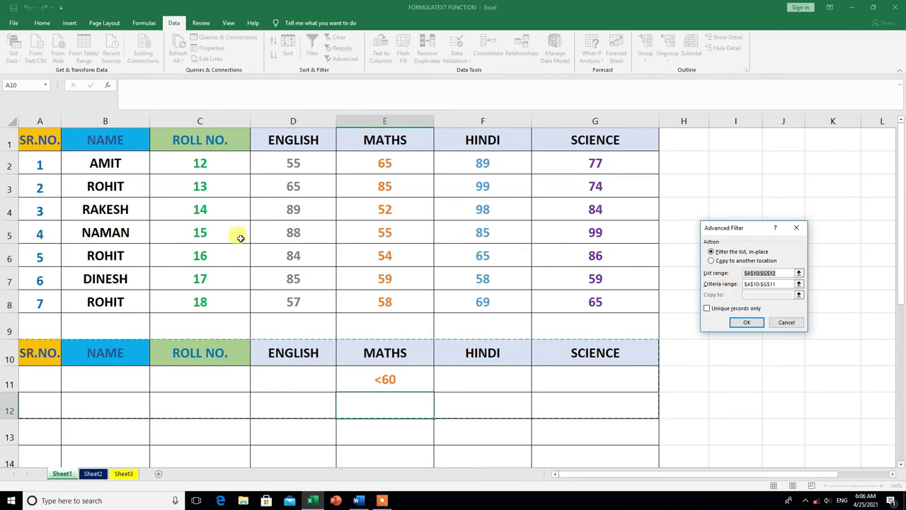
left_click_drag(42, 151, 598, 316)
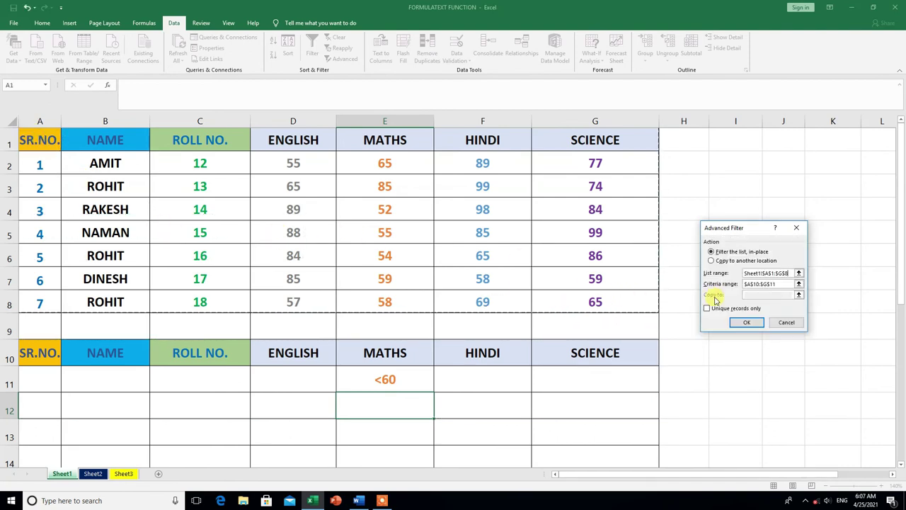
left_click(779, 283)
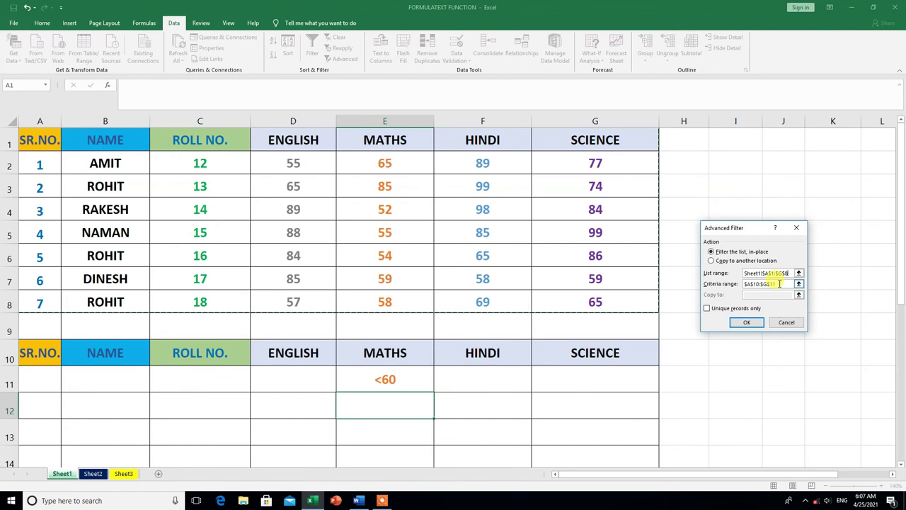
left_click(41, 354)
left_click_drag(41, 355, 578, 373)
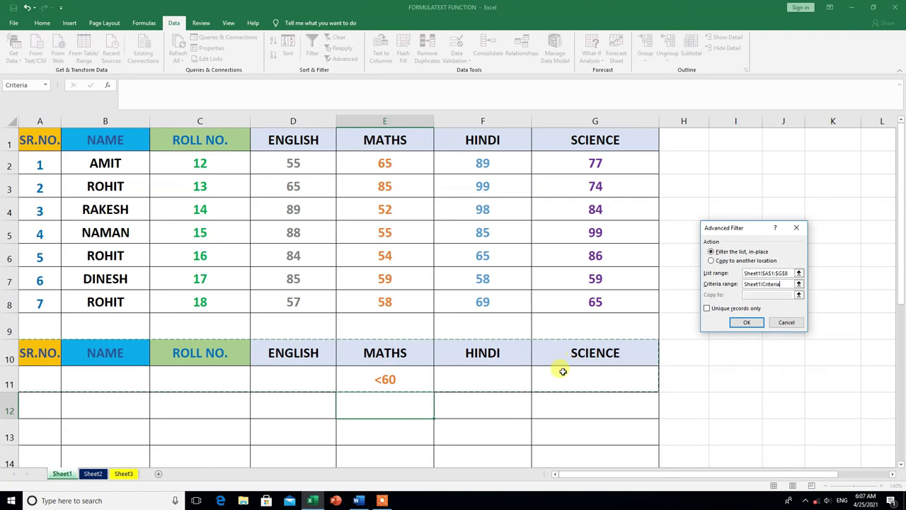
left_click(746, 324)
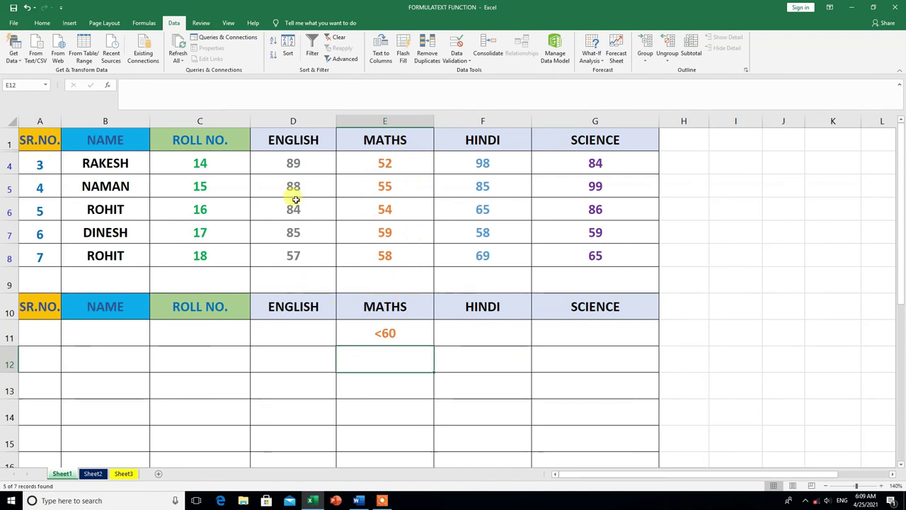
left_click(336, 37)
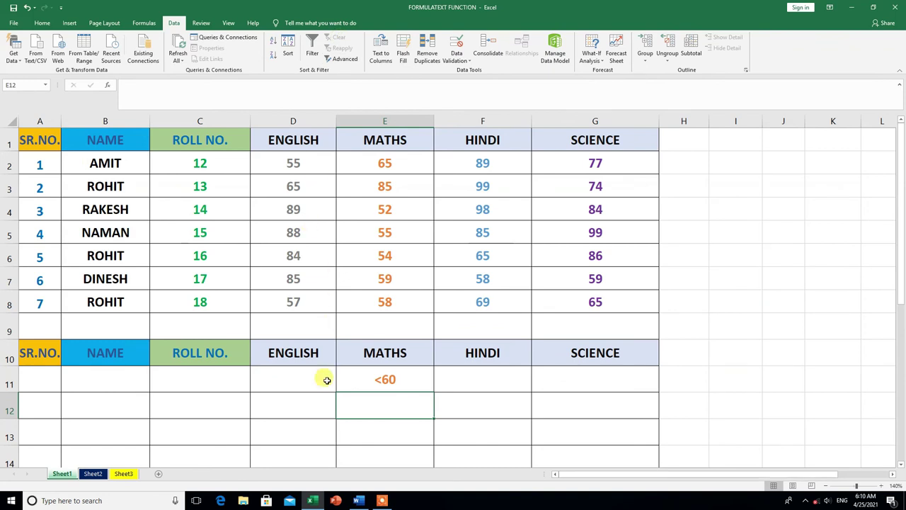
Step: Delete the <60 criterion, enter ROHIT in B11, and bring up Advanced Filter
left_click(401, 376)
key("Delete")
key("Left")
key("Left")
key("Left")
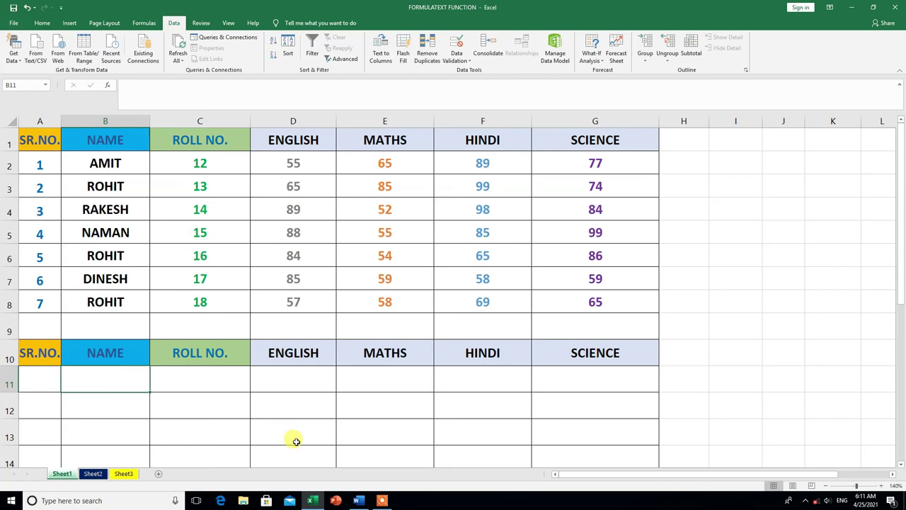
type("ROHIT")
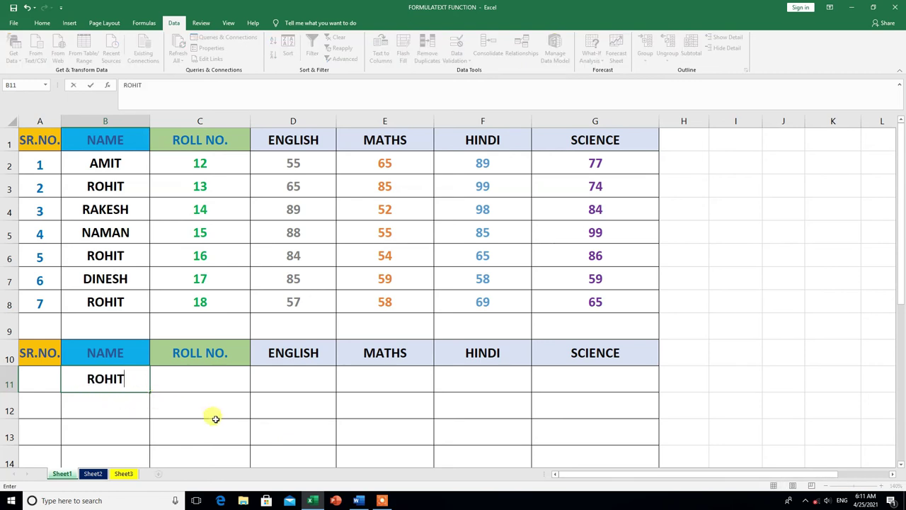
key("Return")
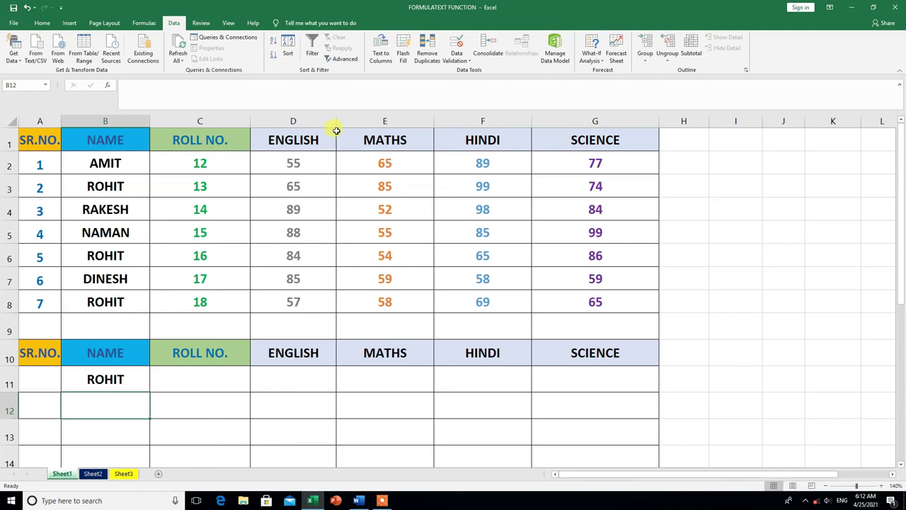
left_click(345, 59)
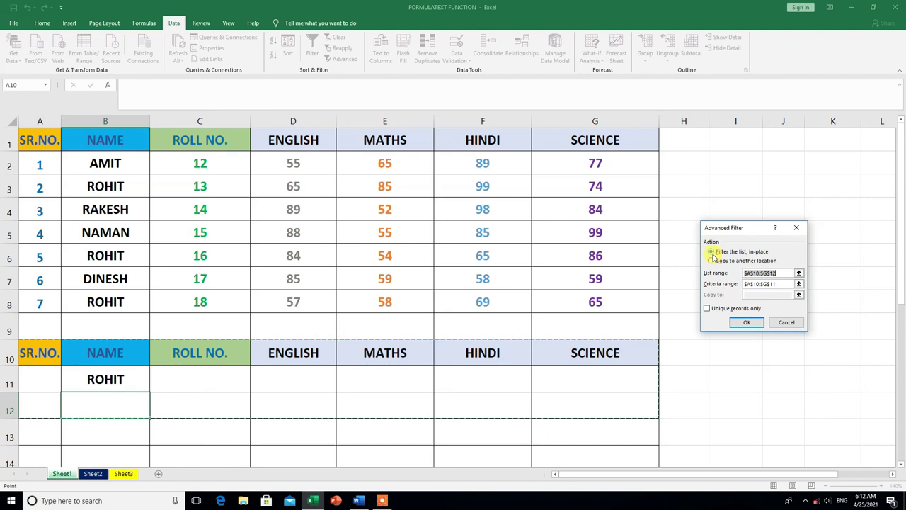
Step: Set Advanced Filter to copy results to A13, using list range A1:G8 and criteria A10:G11
left_click(713, 261)
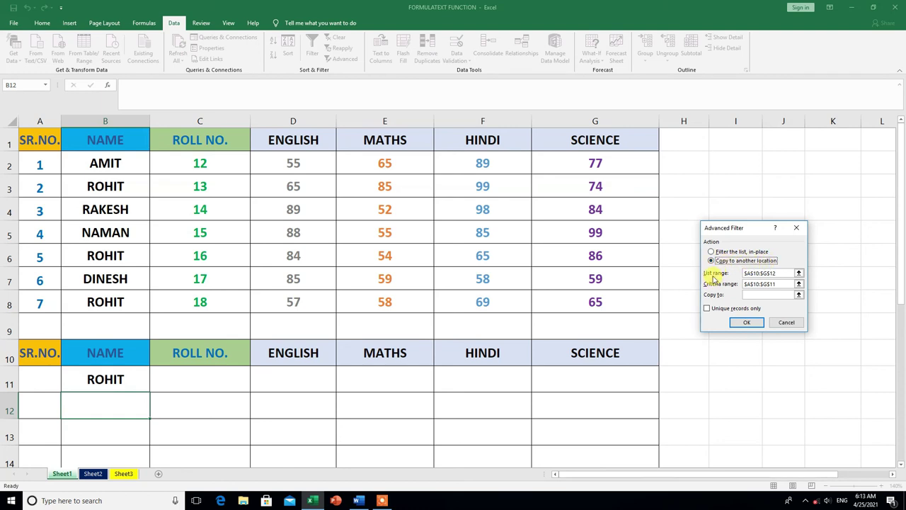
left_click(778, 273)
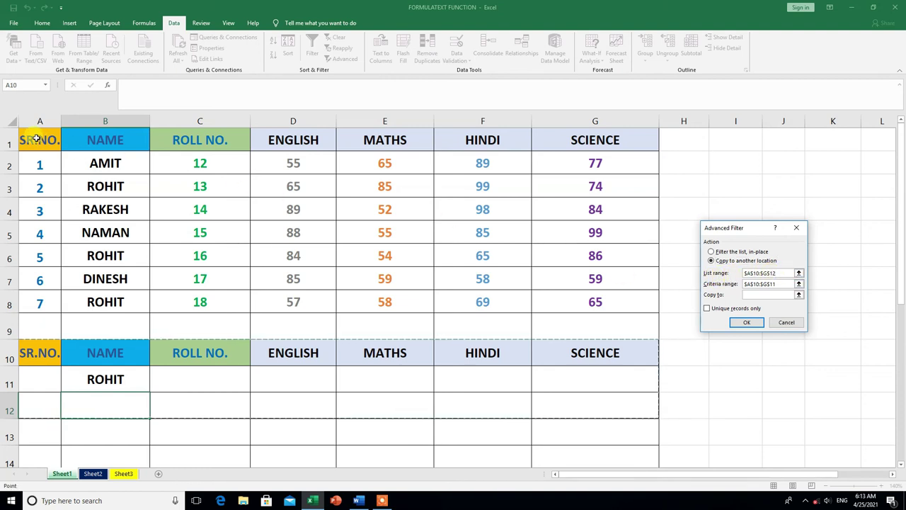
left_click_drag(35, 138, 558, 297)
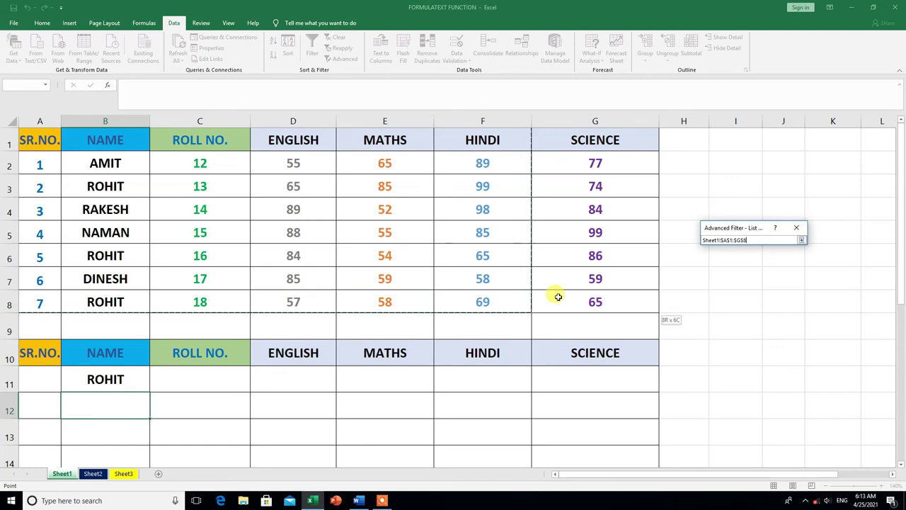
left_click_drag(558, 296, 632, 293)
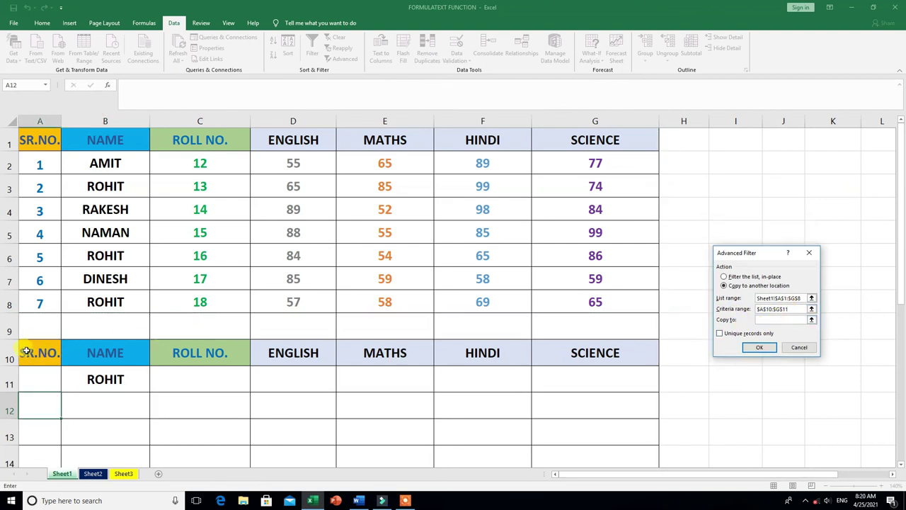
left_click_drag(31, 348, 555, 392)
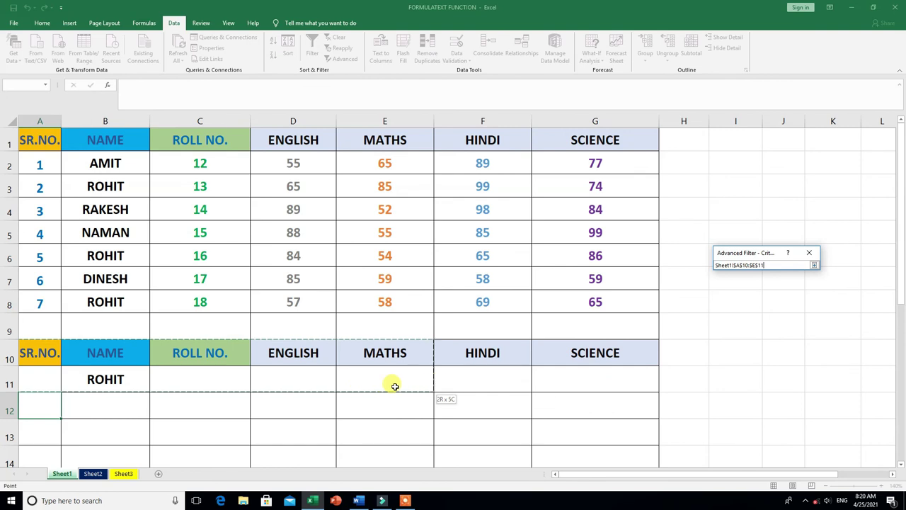
left_click_drag(554, 392, 644, 386)
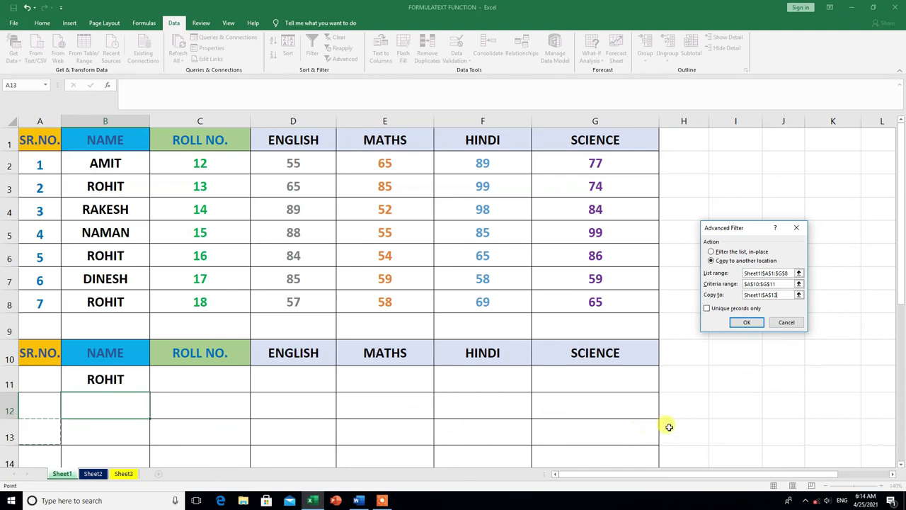
Step: Copy the three ROHIT rows (SR.NO. 2, 5, 7) with headers into rows 13–16
left_click(753, 323)
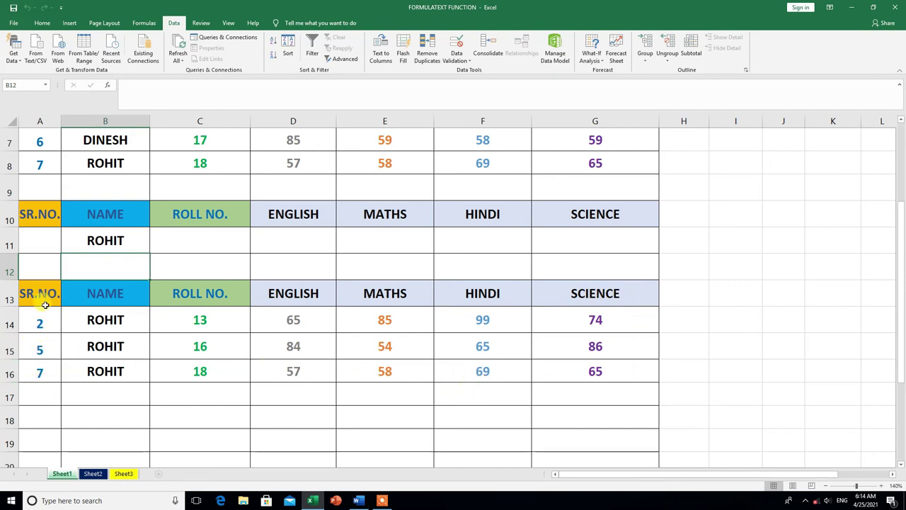
scroll(516, 373, "up", 2)
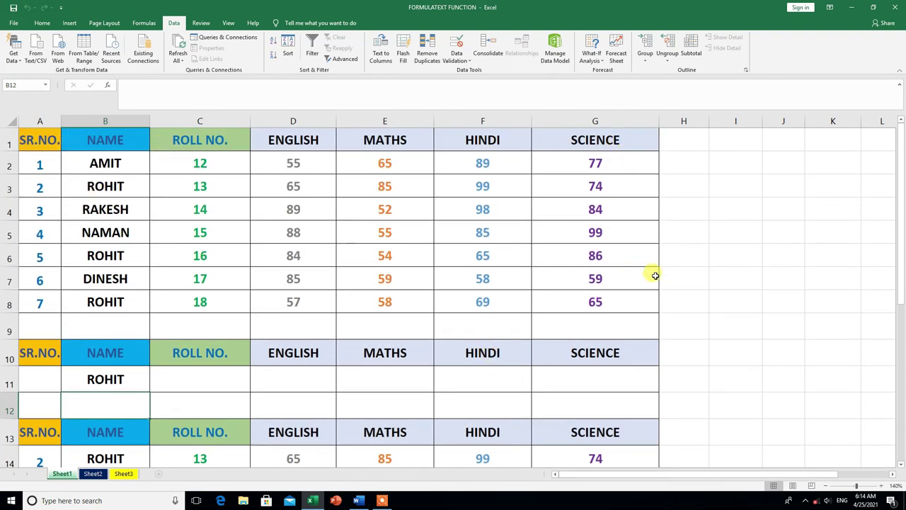
scroll(740, 295, "down", 1)
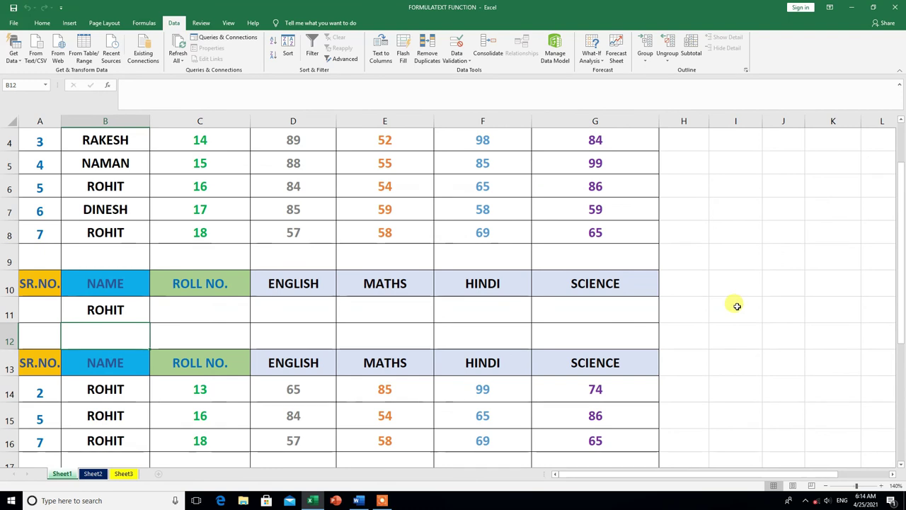